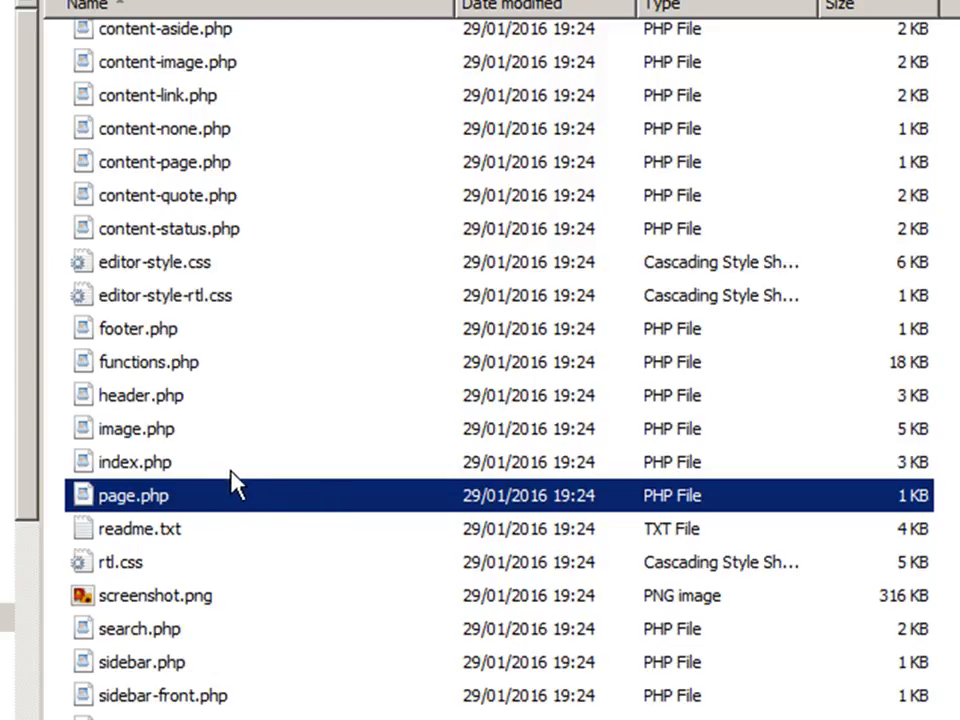
Browse the template files in the twentytwelve theme folder.
click(165, 472)
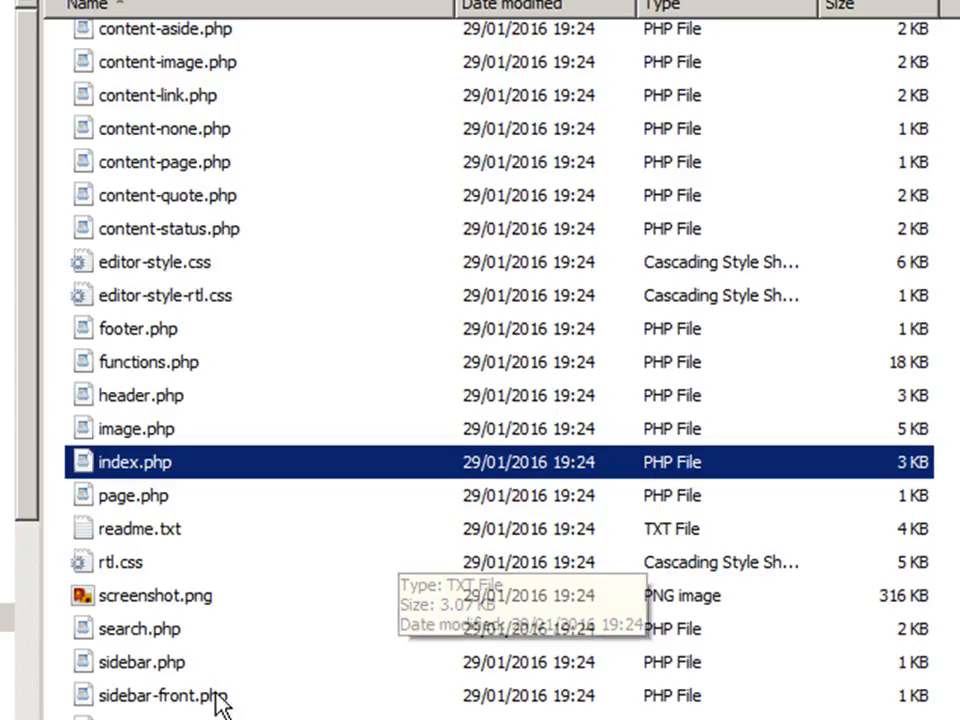
click(230, 716)
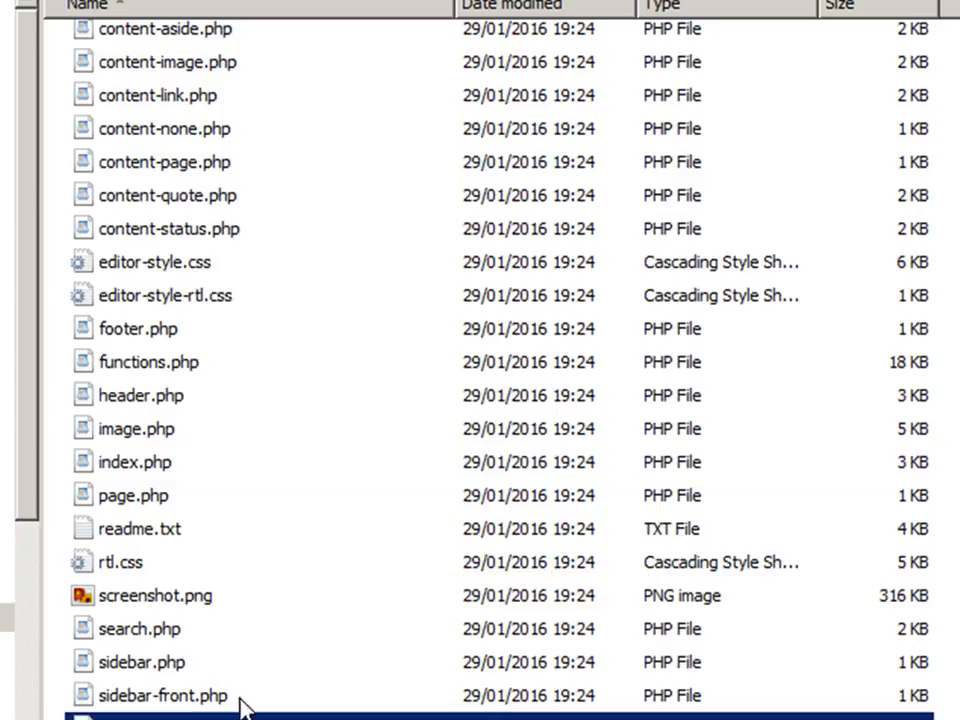
scroll(300, 680, up, 3)
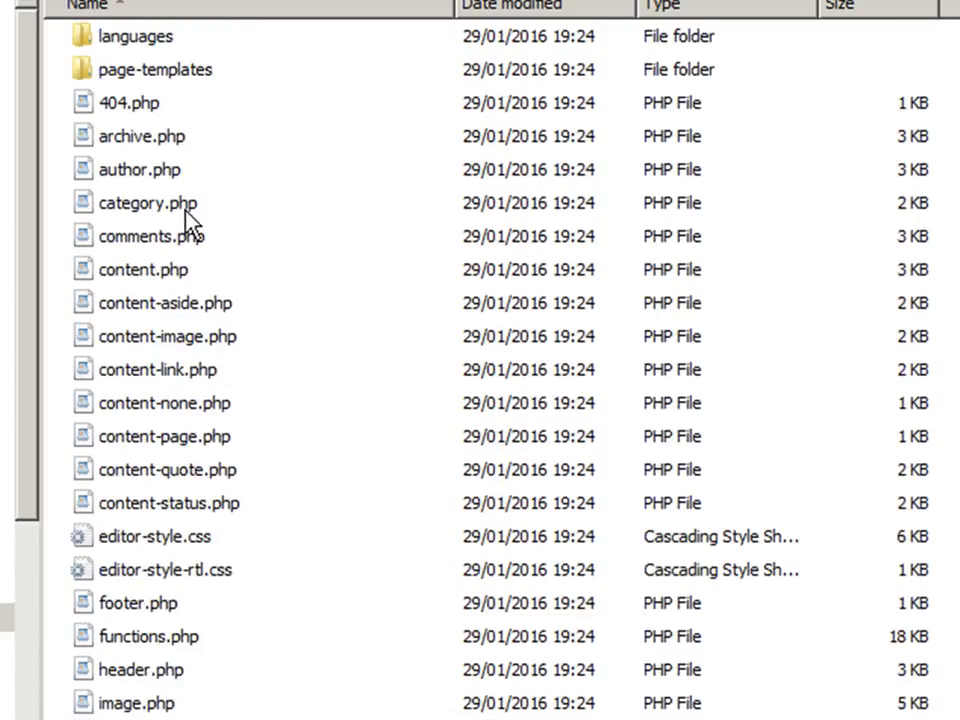
click(153, 148)
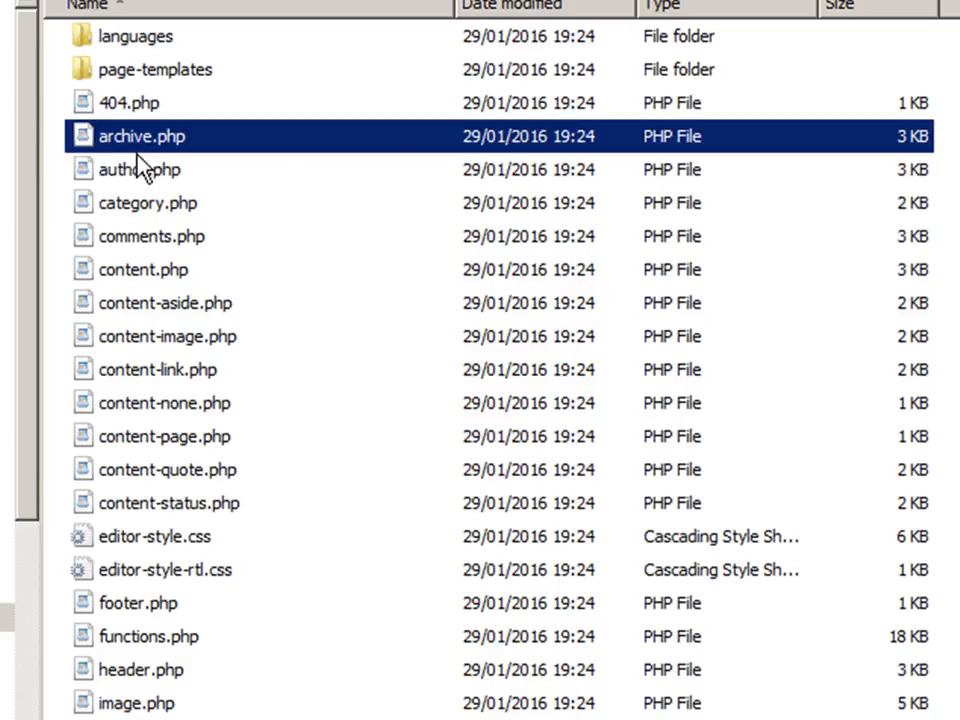
click(113, 240)
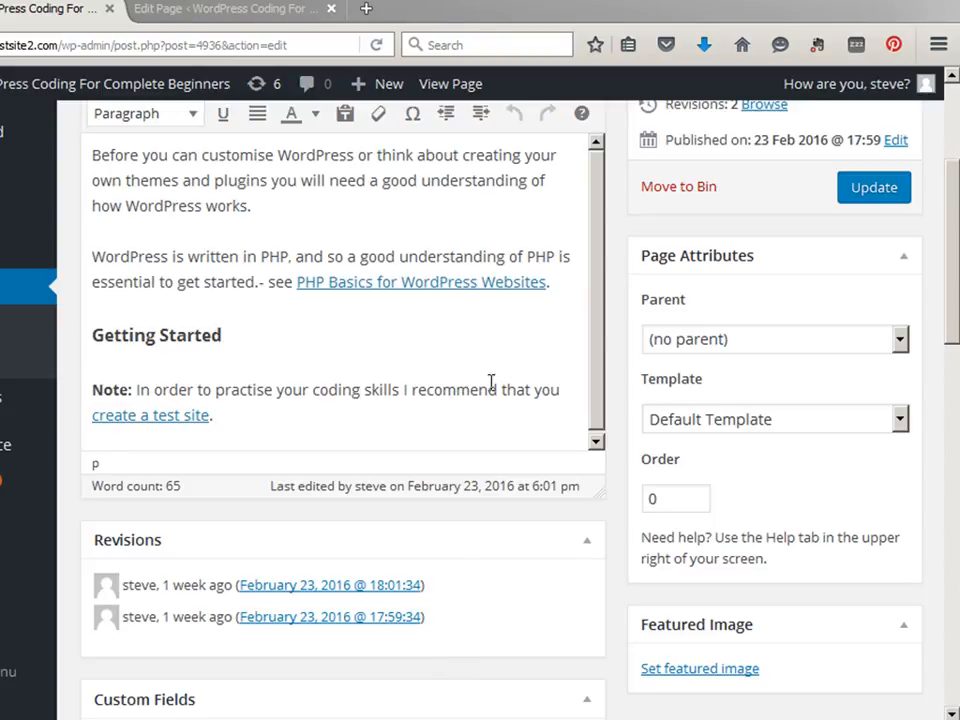
Examine the Template options in the home page's Page Attributes.
drag(955, 240, 955, 142)
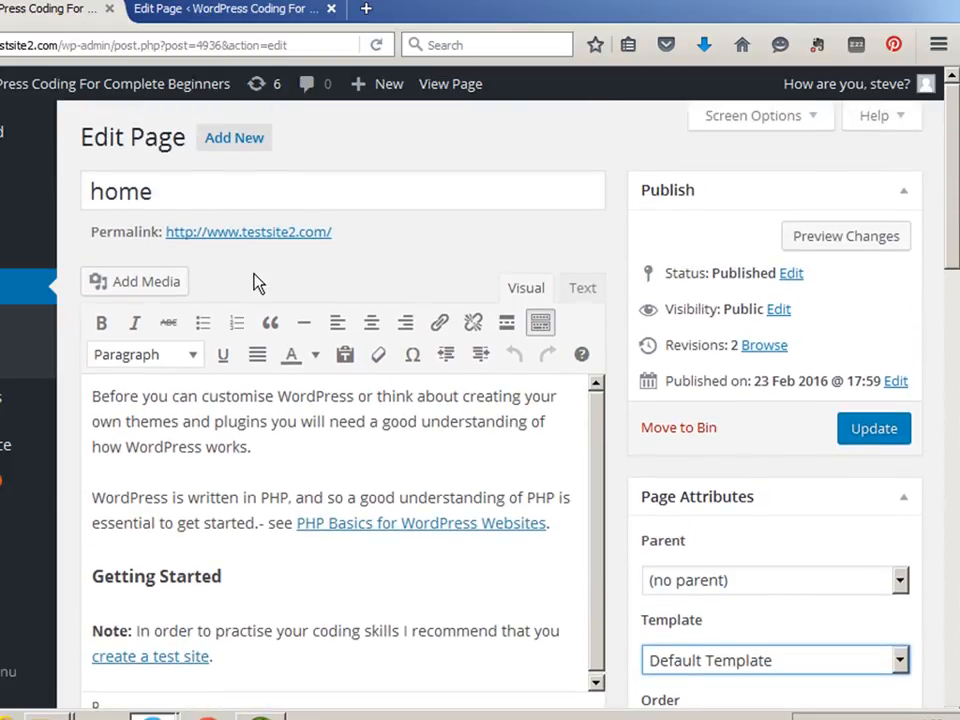
drag(954, 246, 954, 274)
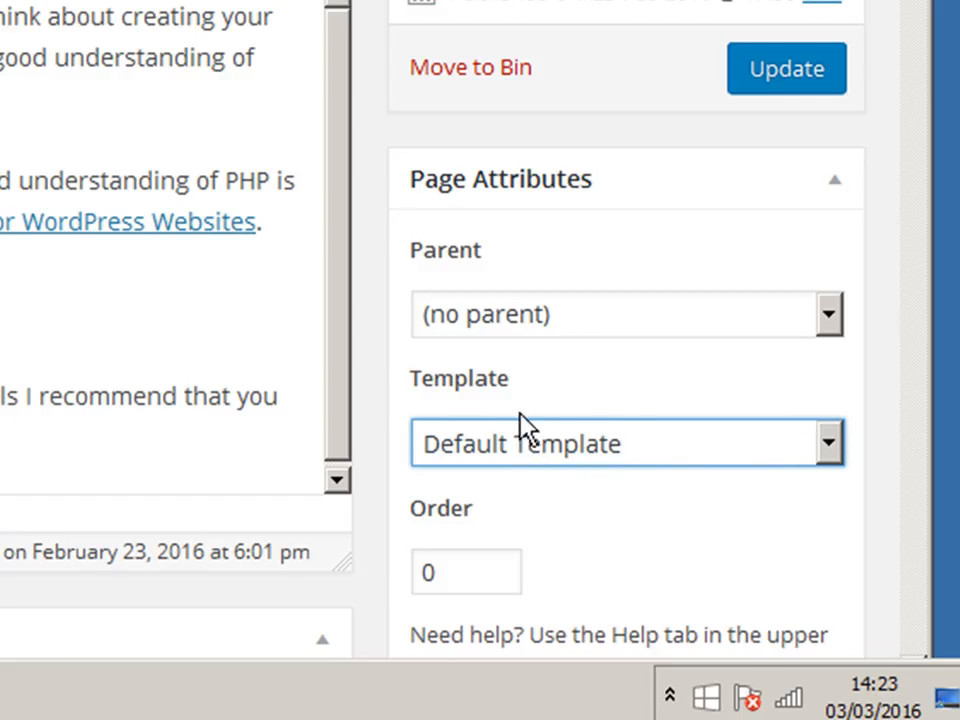
click(828, 447)
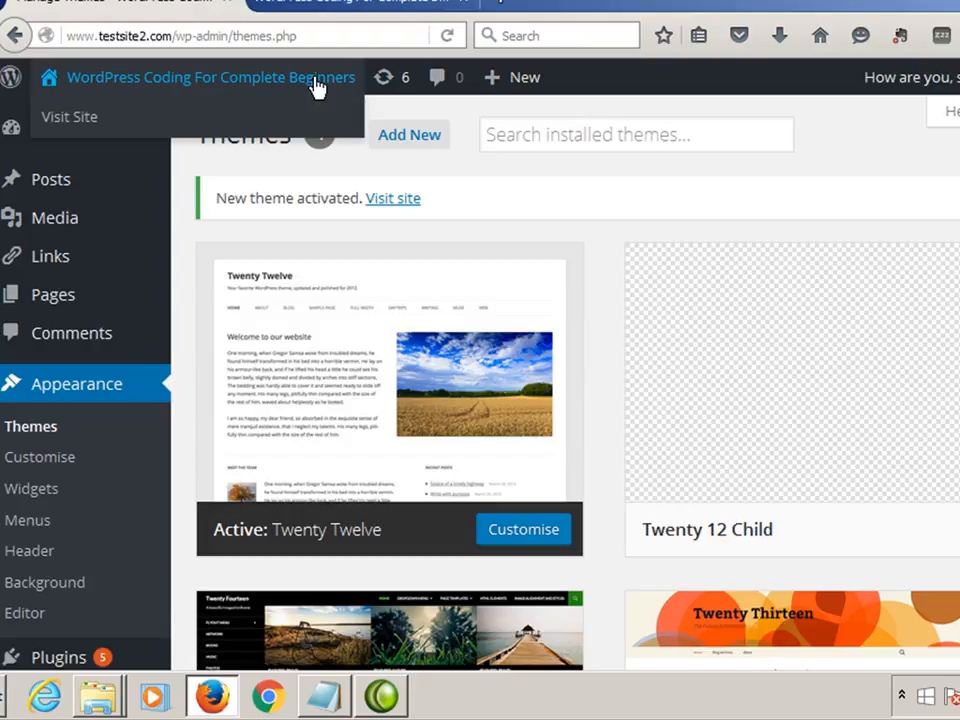
View the home page on the live site.
click(336, 9)
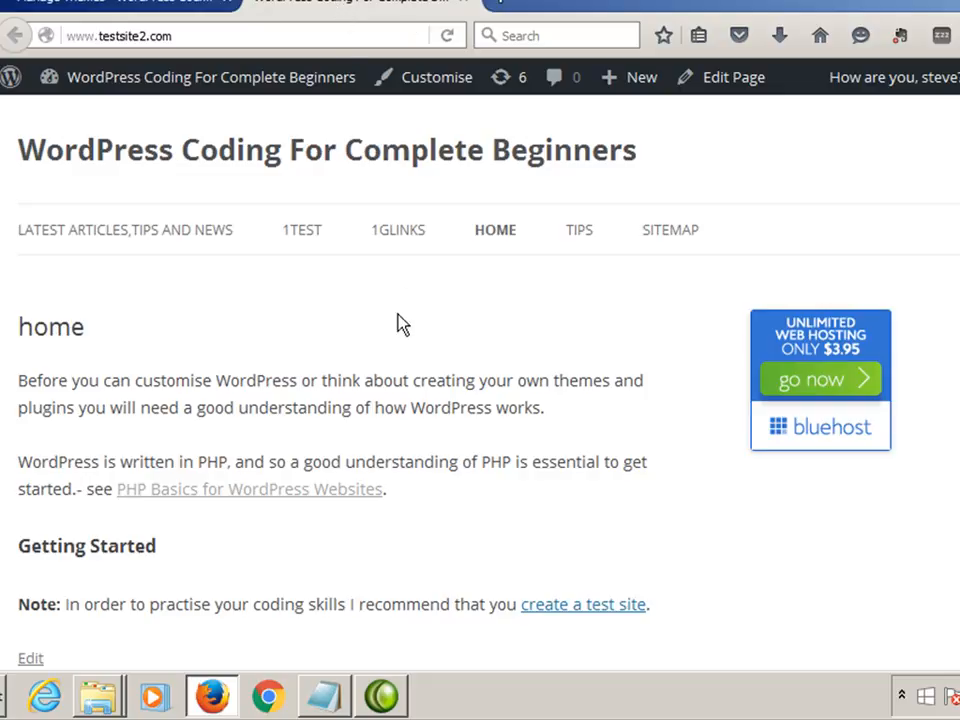
scroll(318, 530, down, 3)
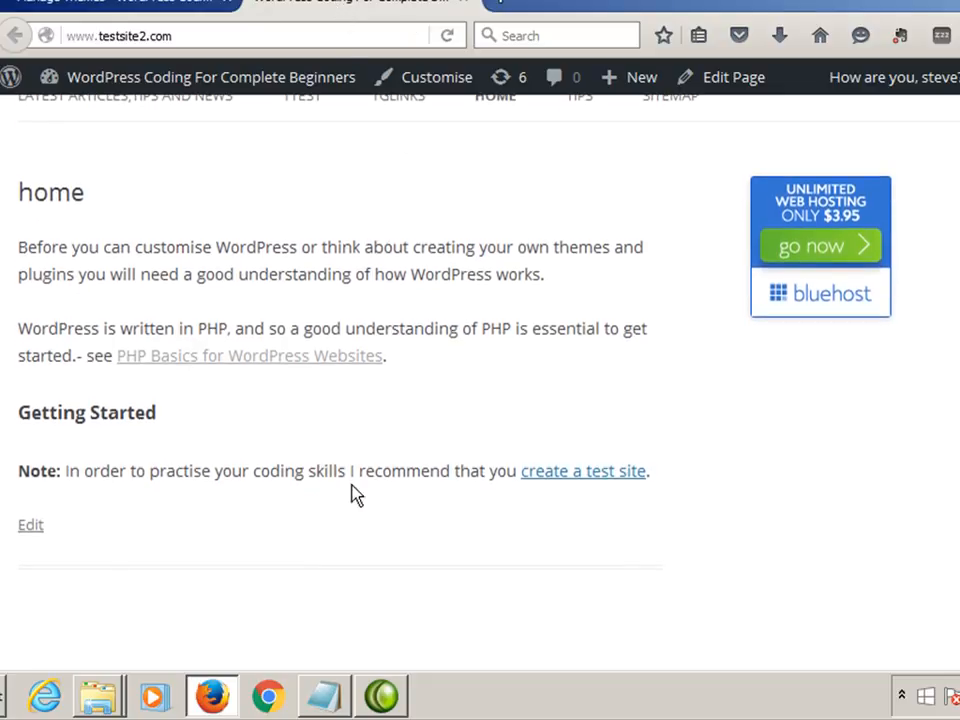
scroll(374, 476, up, 3)
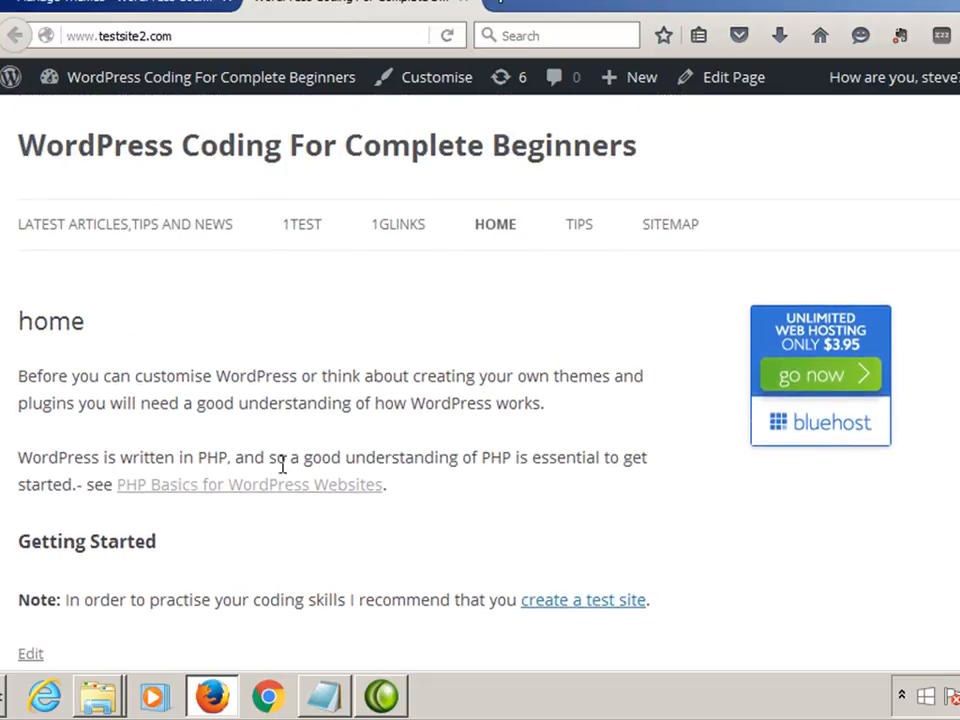
scroll(270, 470, down, 3)
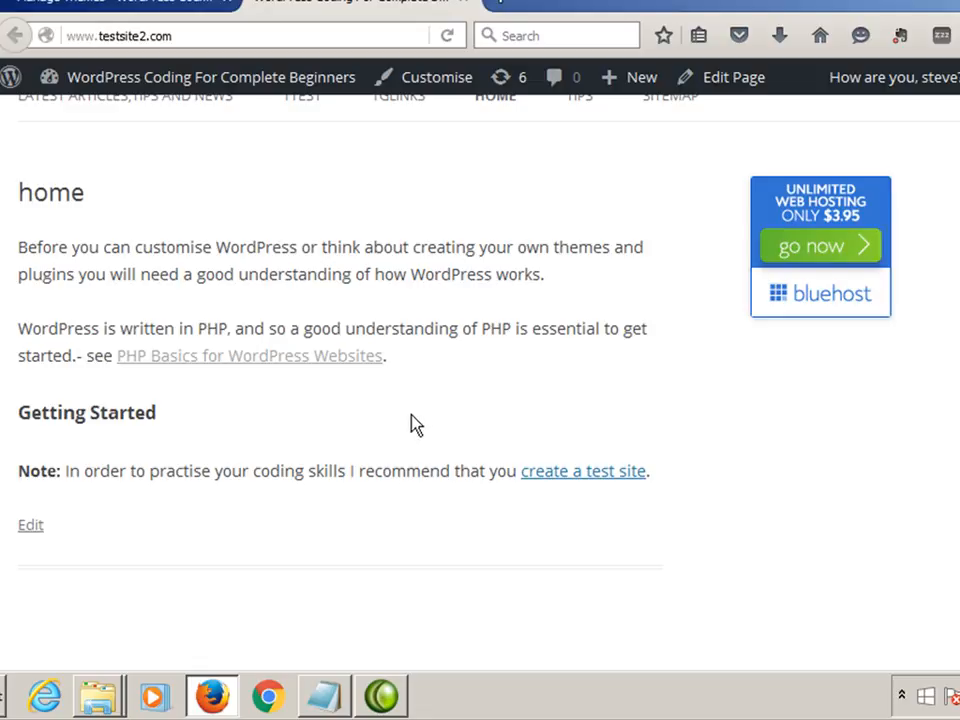
Open the theme Editor and look through the Twenty Twelve stylesheet and its template list.
click(122, 4)
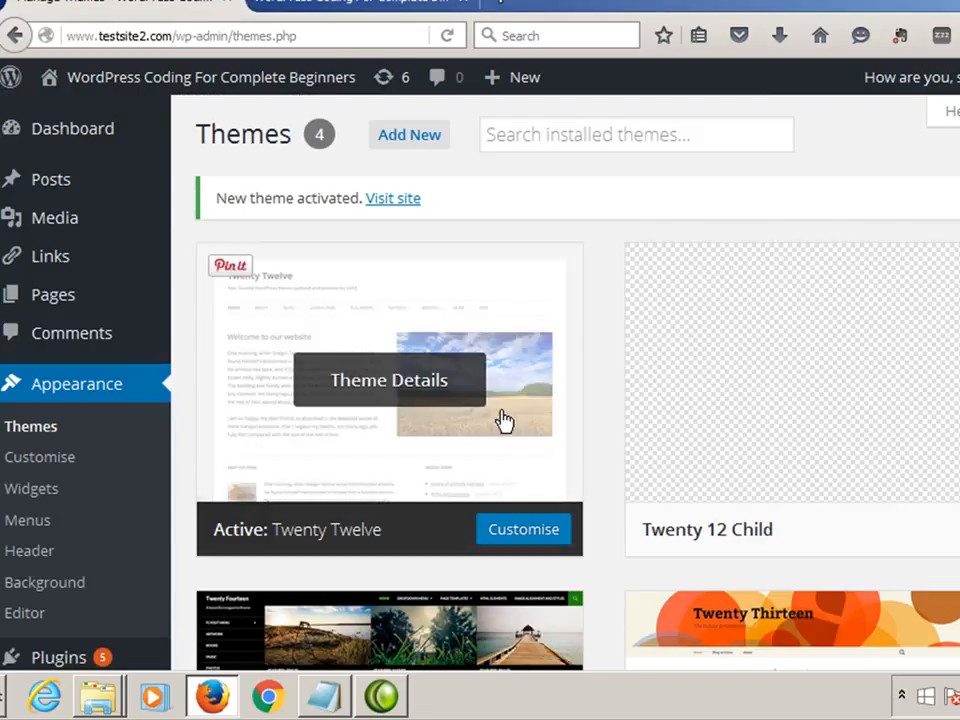
scroll(800, 383, down, 1)
scroll(800, 383, down, 3)
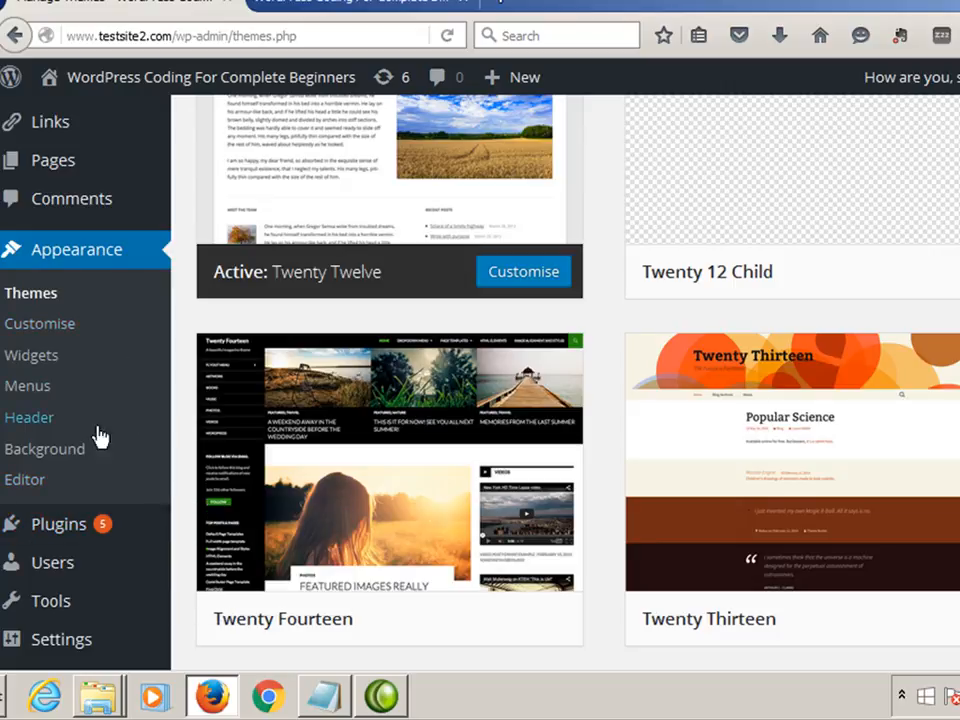
click(24, 486)
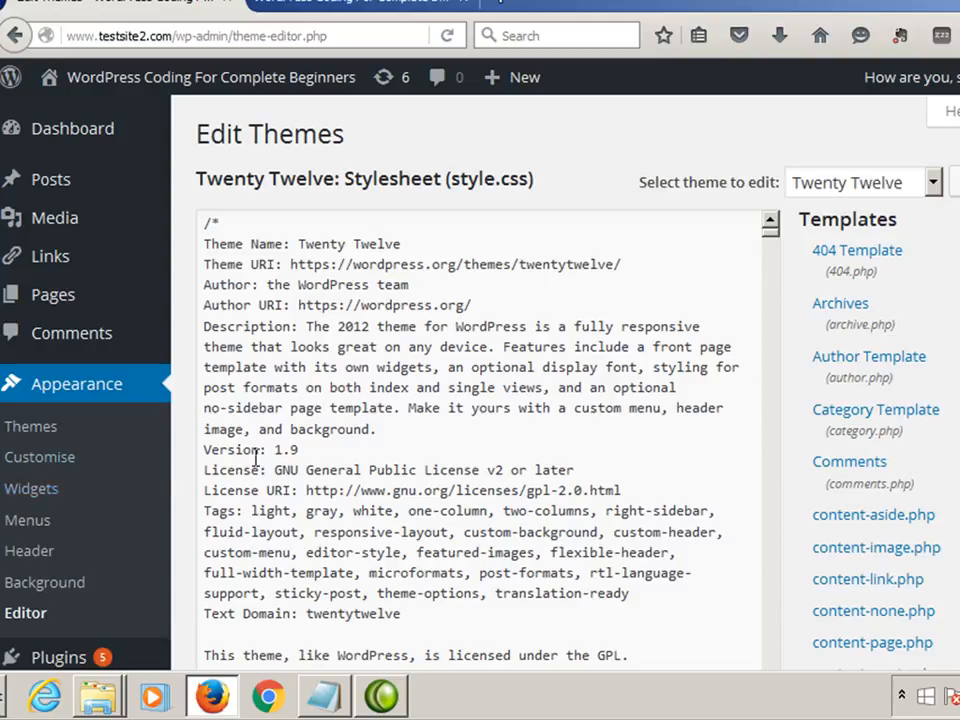
scroll(748, 247, down, 3)
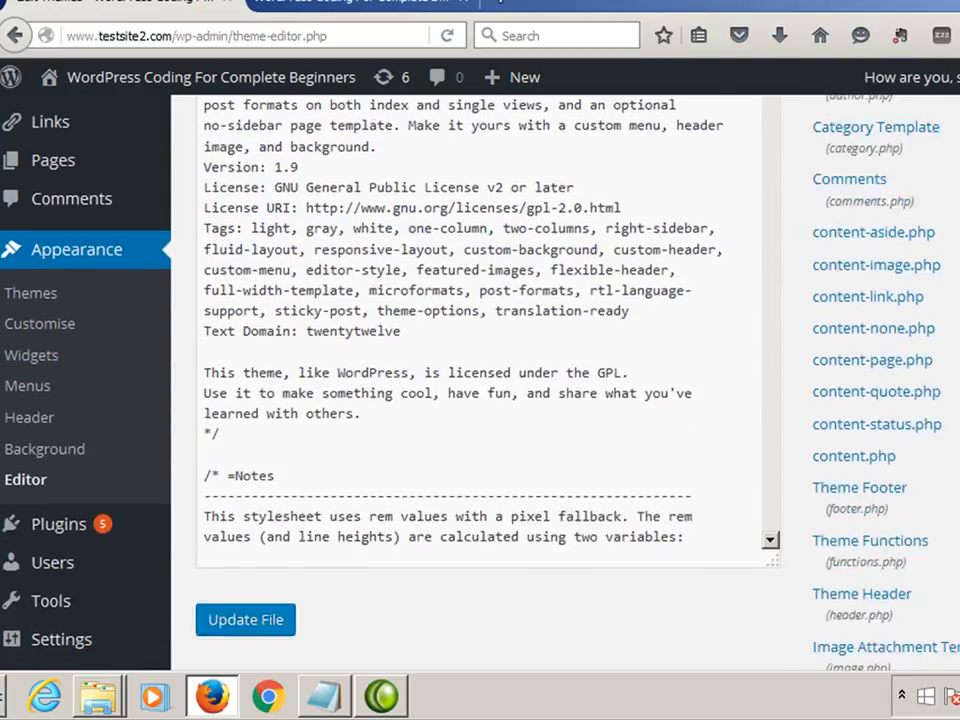
scroll(480, 300, down, 4)
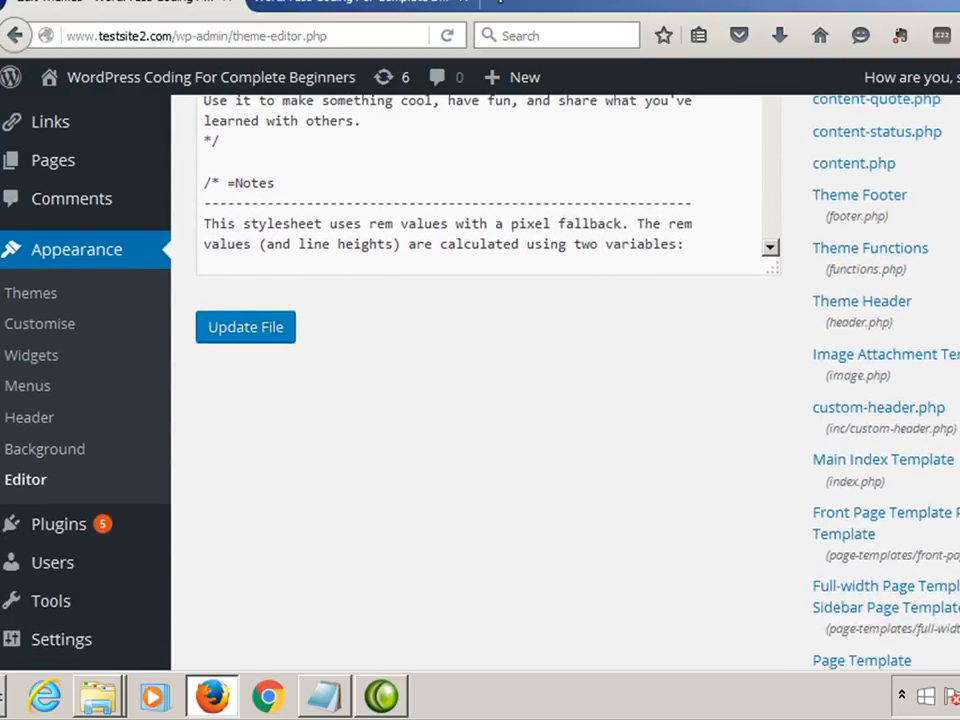
scroll(480, 300, up, 1)
scroll(940, 386, up, 5)
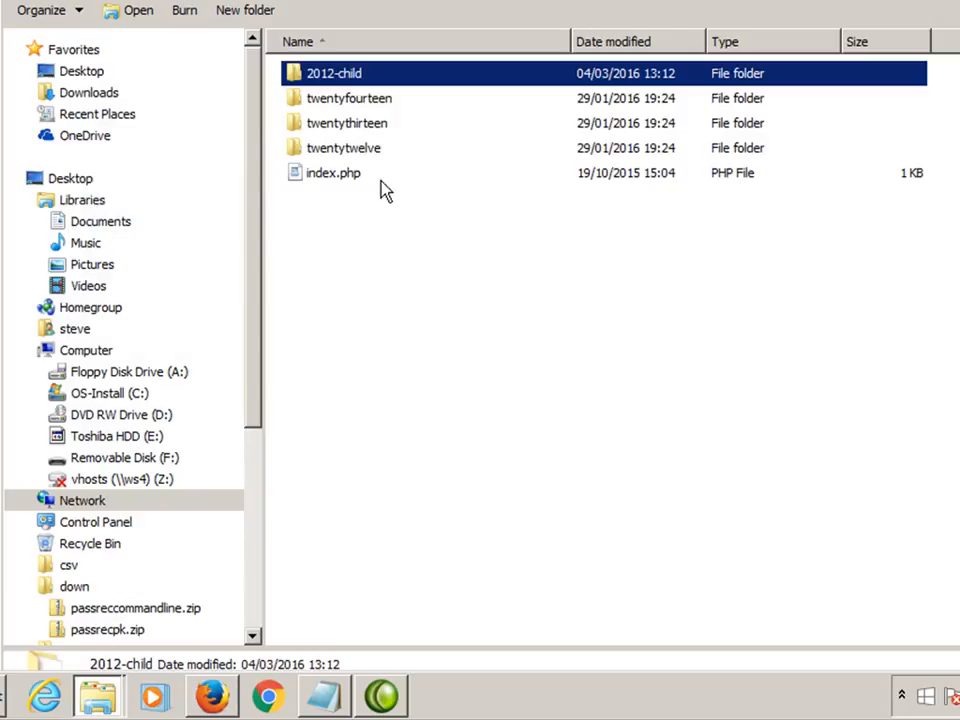
Open the twentytwelve theme folder and copy page.php.
click(356, 156)
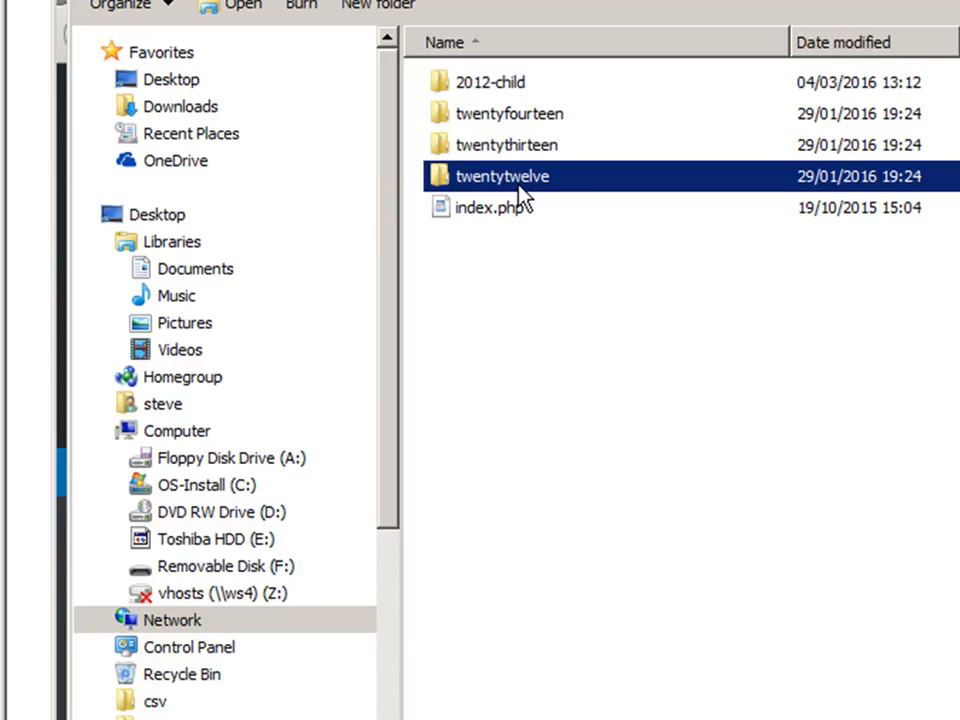
double_click(519, 187)
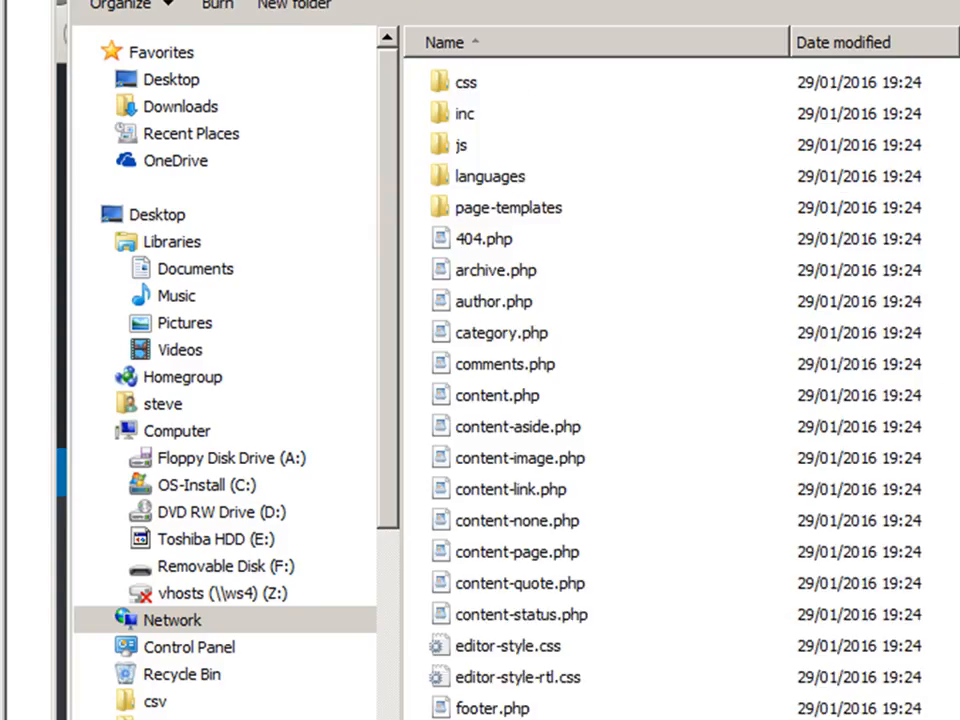
scroll(680, 390, down, 3)
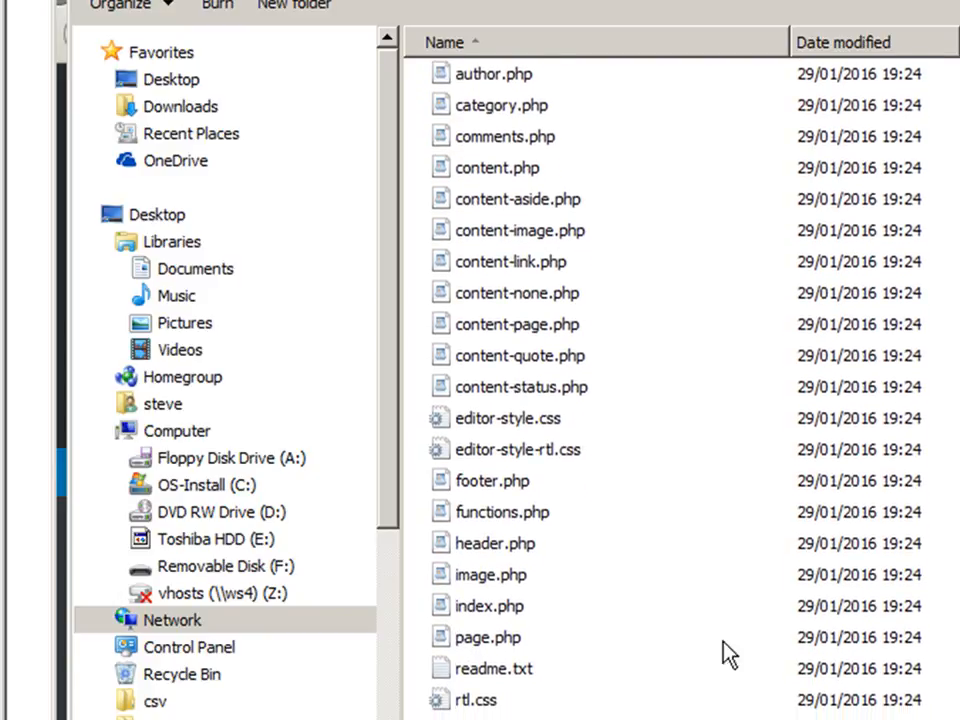
click(440, 640)
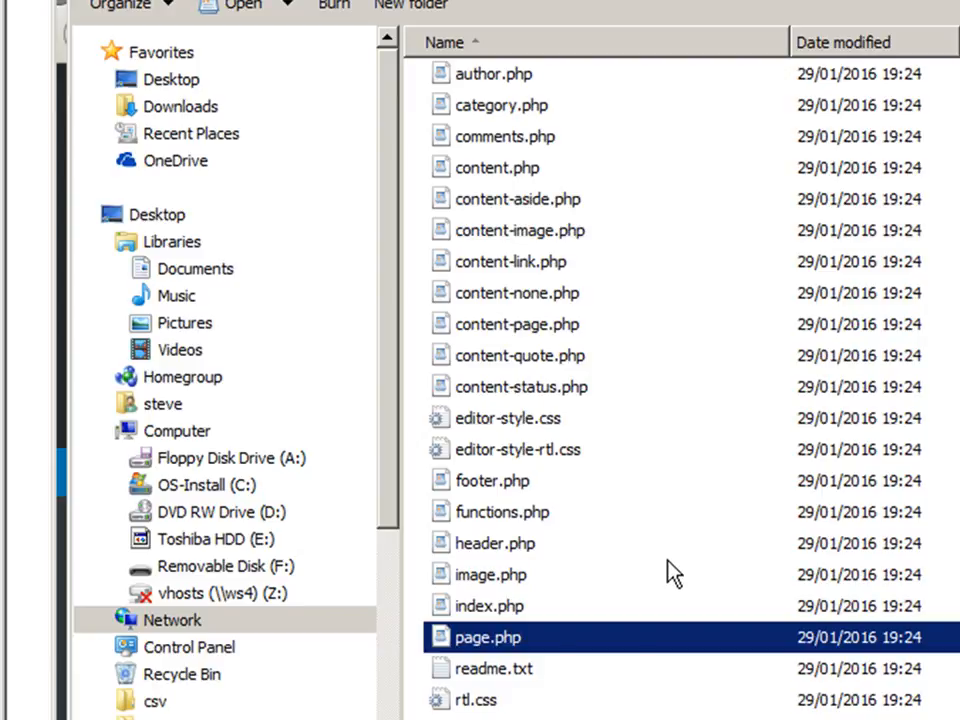
right_click(573, 650)
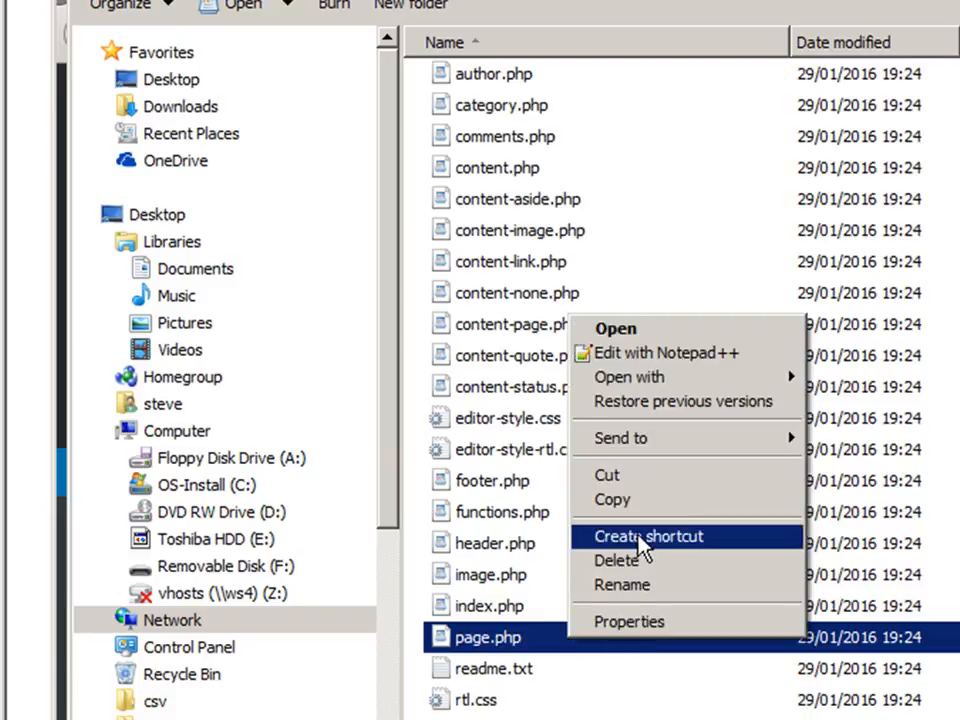
click(580, 500)
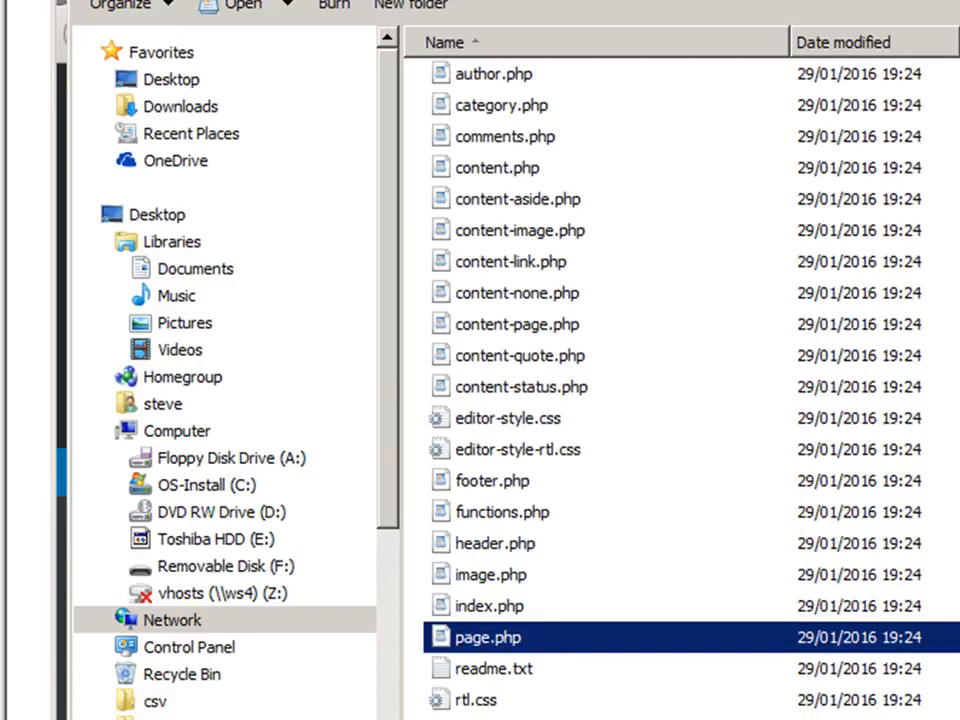
Open the 2012-child folder and view its style.css in Notepad++.
key(BackSpace)
click(470, 85)
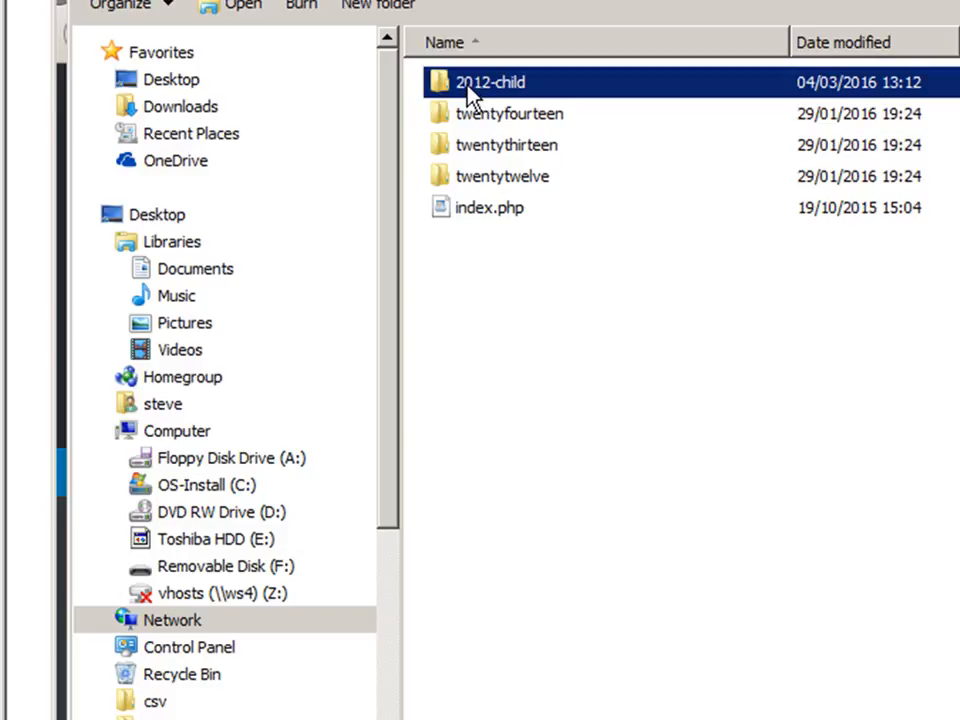
double_click(470, 85)
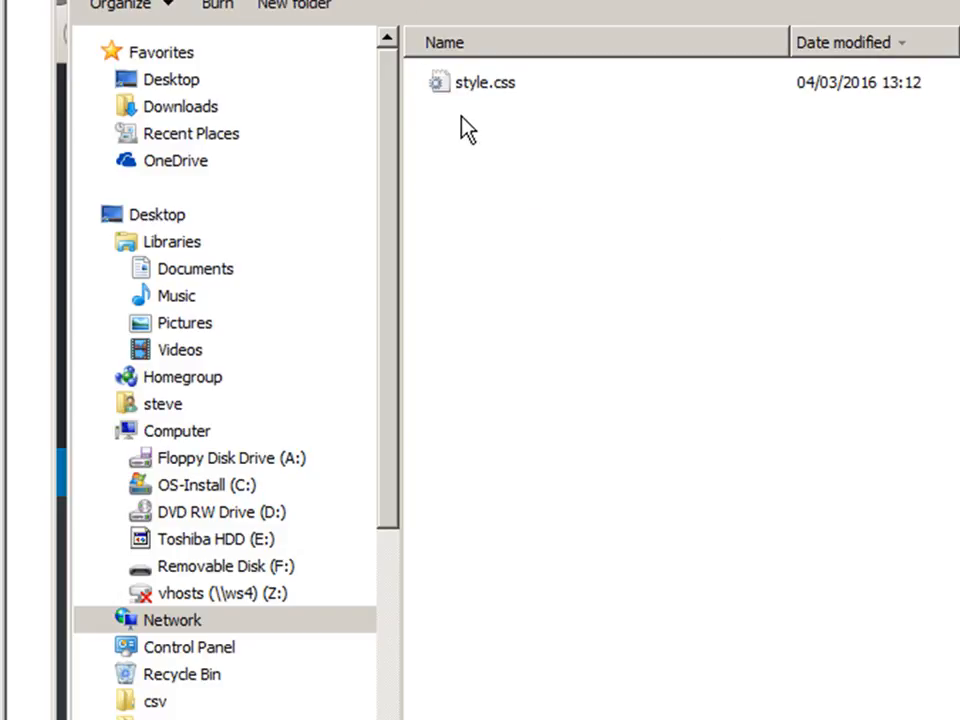
click(453, 86)
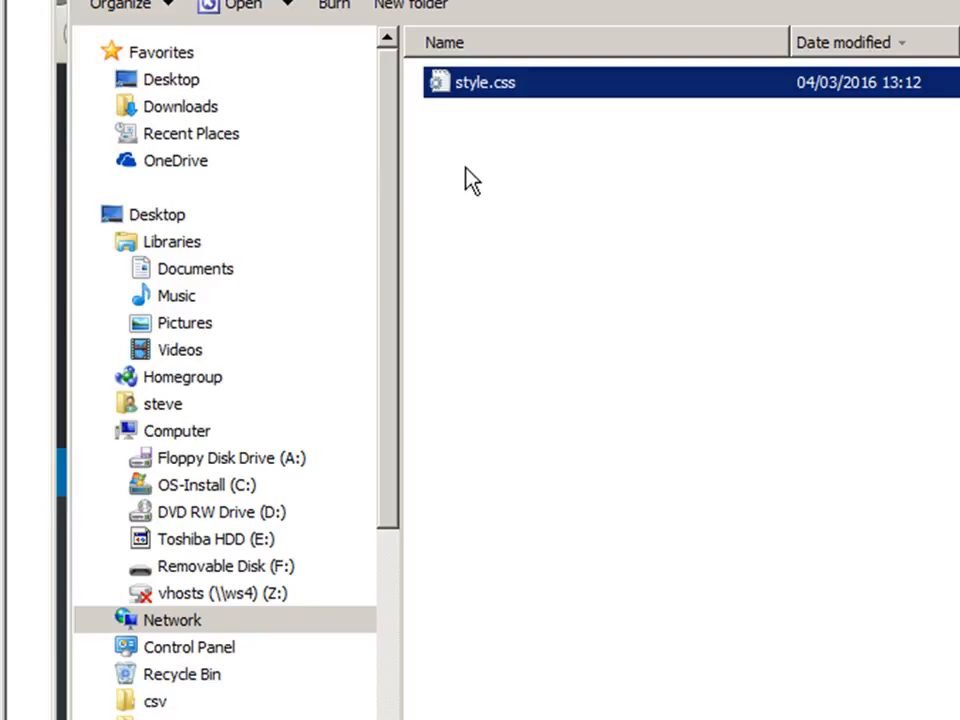
right_click(476, 88)
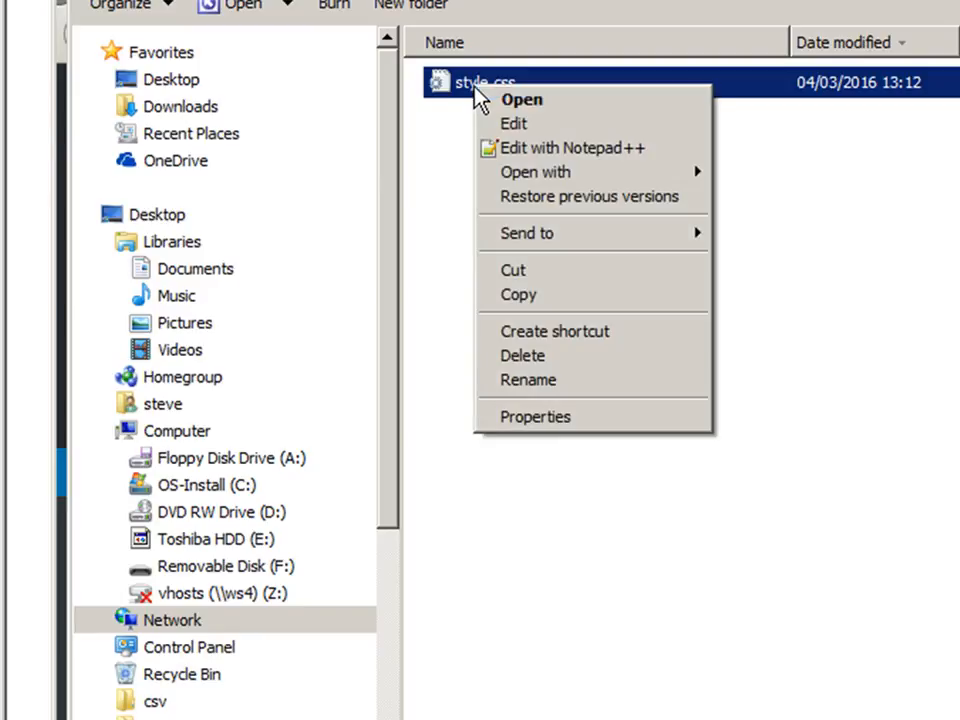
click(529, 150)
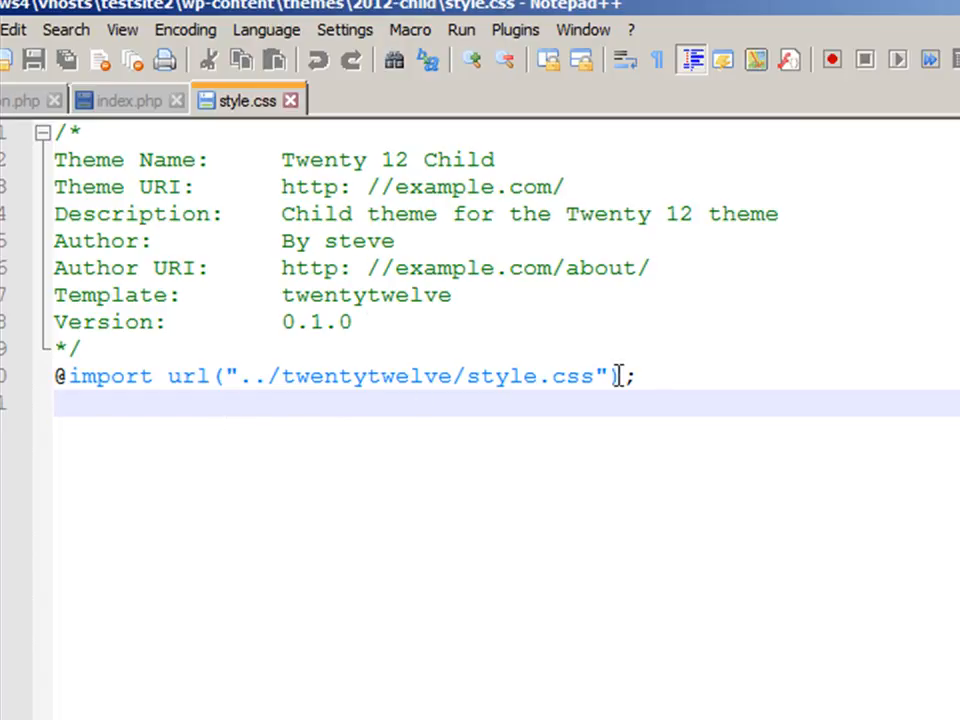
click(664, 376)
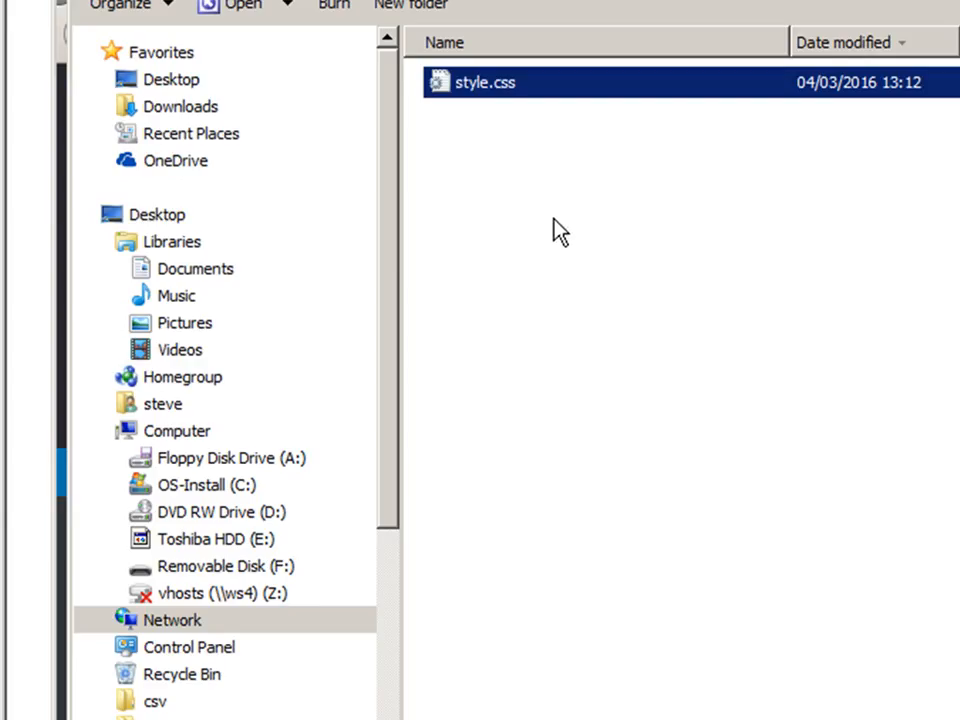
Paste page.php into the 2012-child folder and rename the copy home-page.php.
right_click(536, 230)
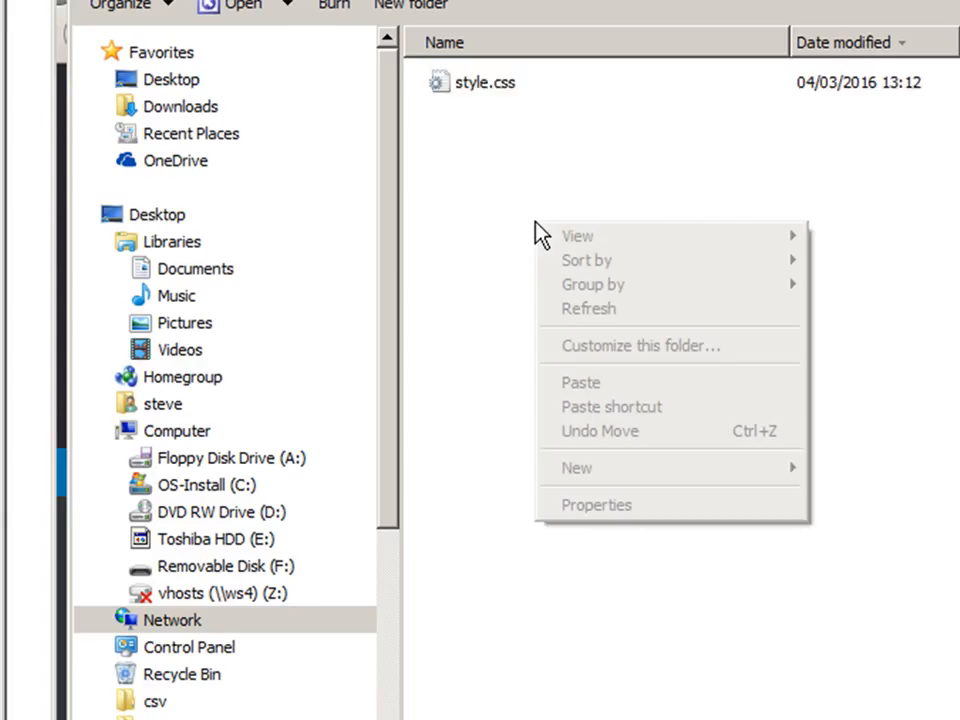
click(613, 385)
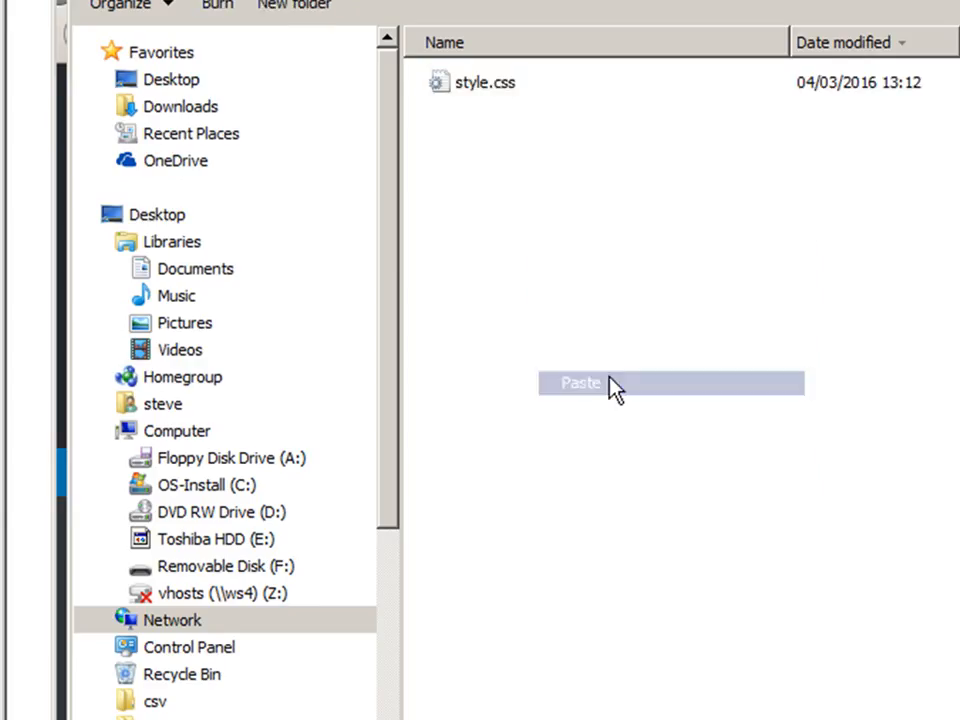
click(542, 118)
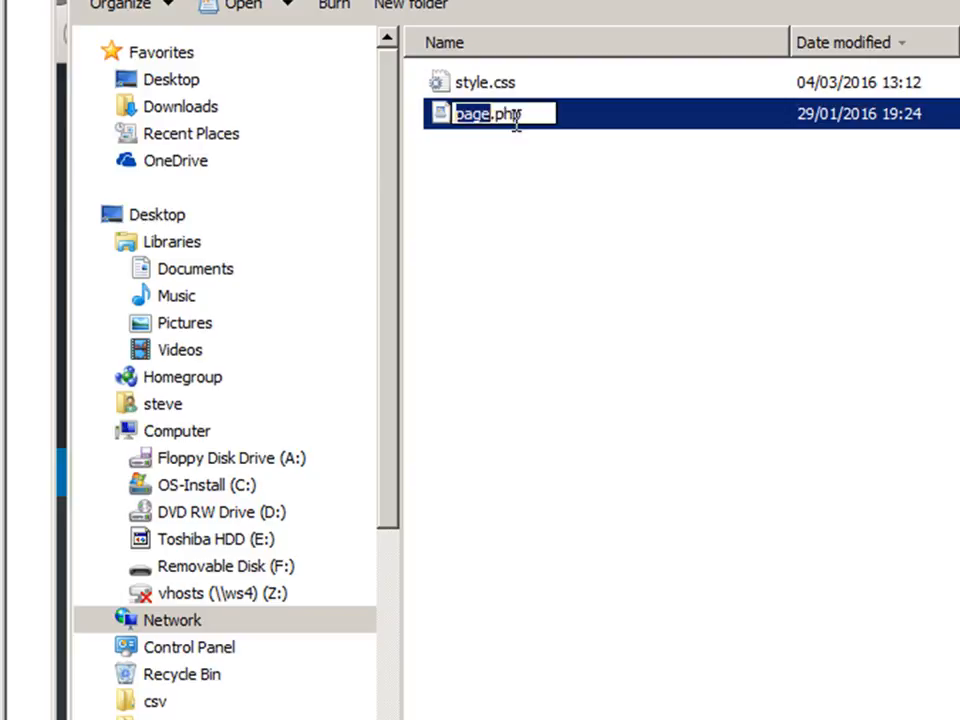
click(488, 116)
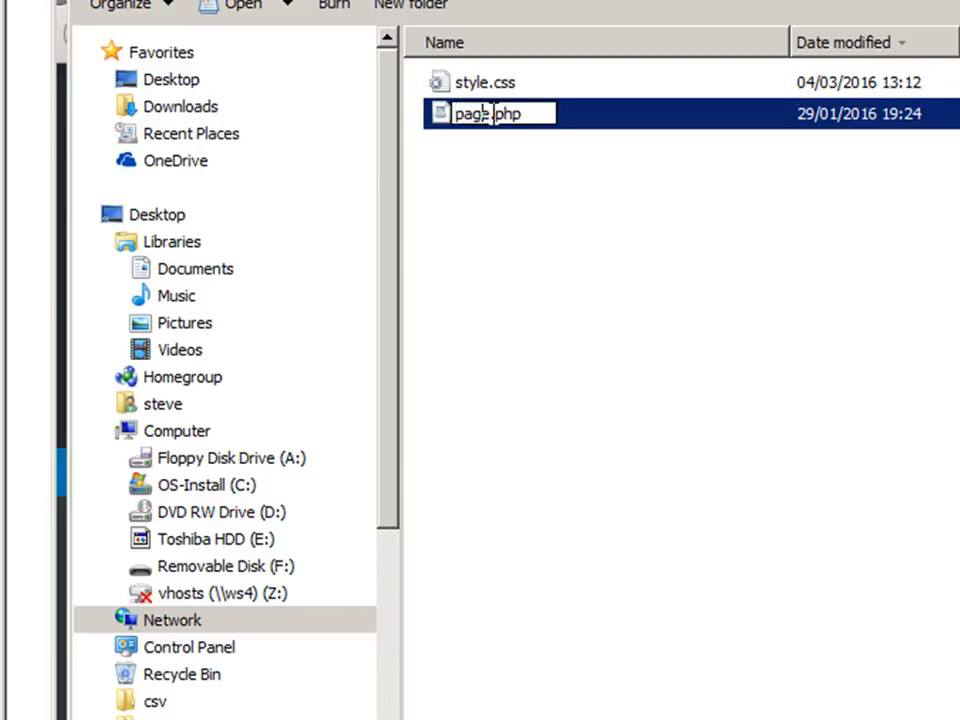
drag(490, 116, 436, 128)
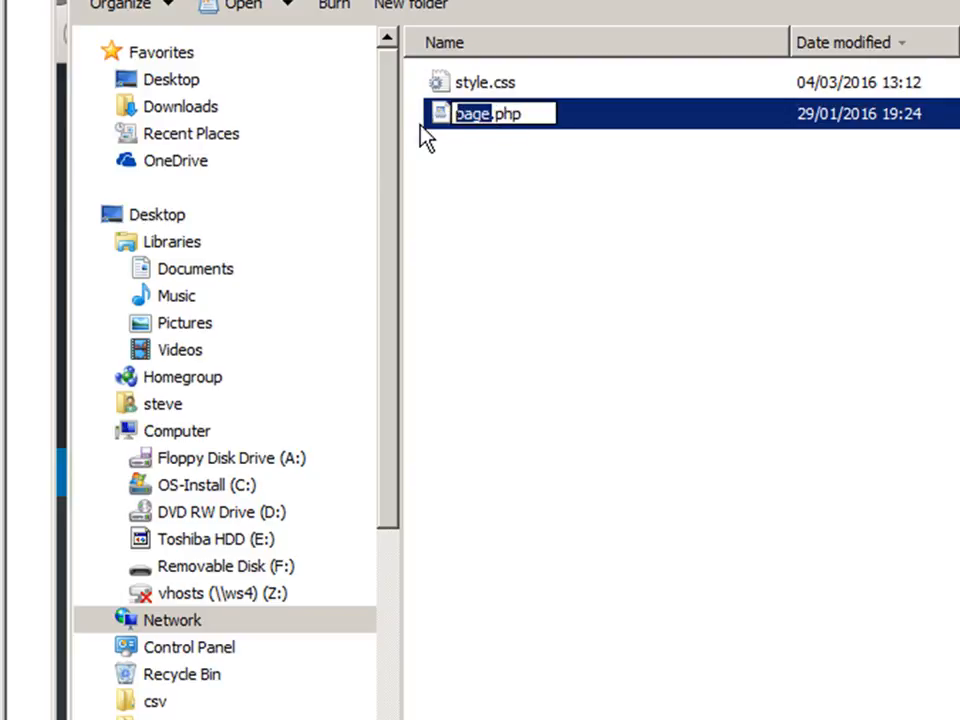
text(ho)
text(me-pag)
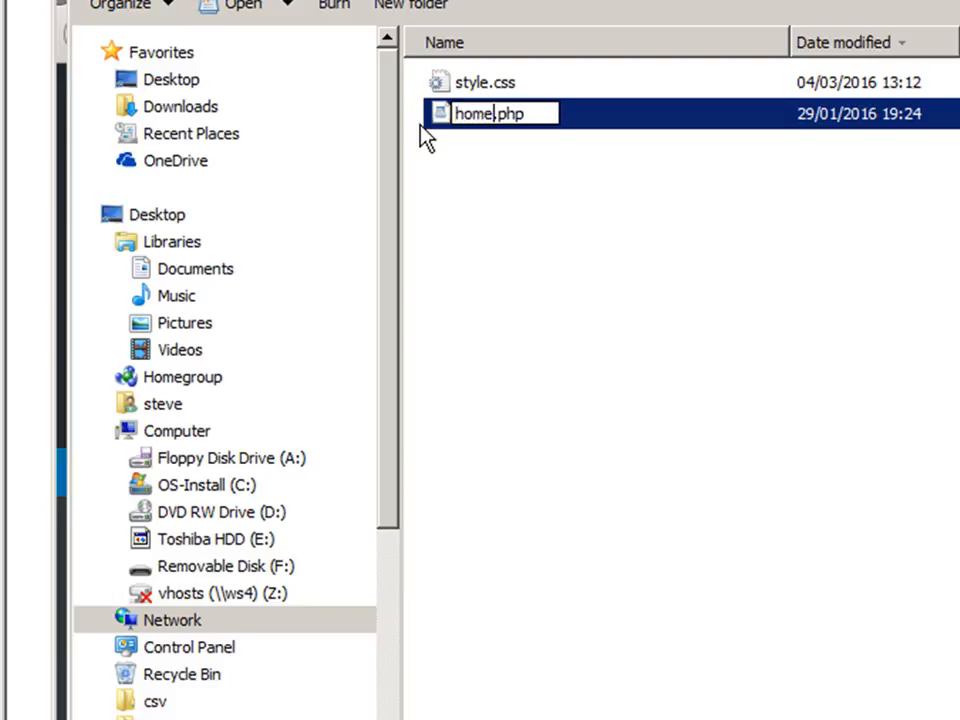
text(e)
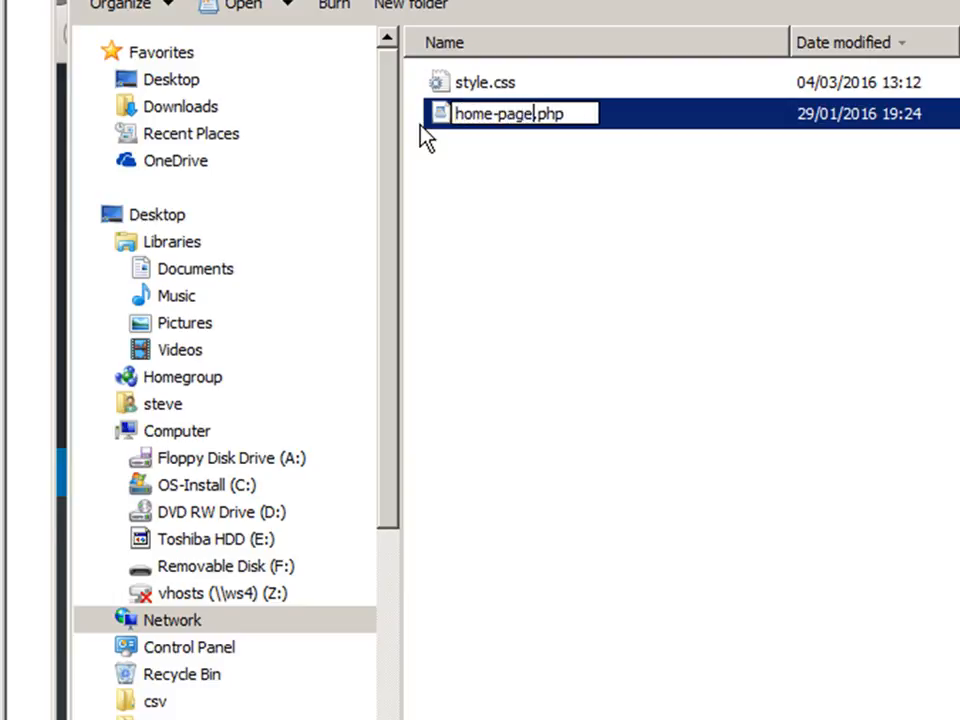
click(500, 184)
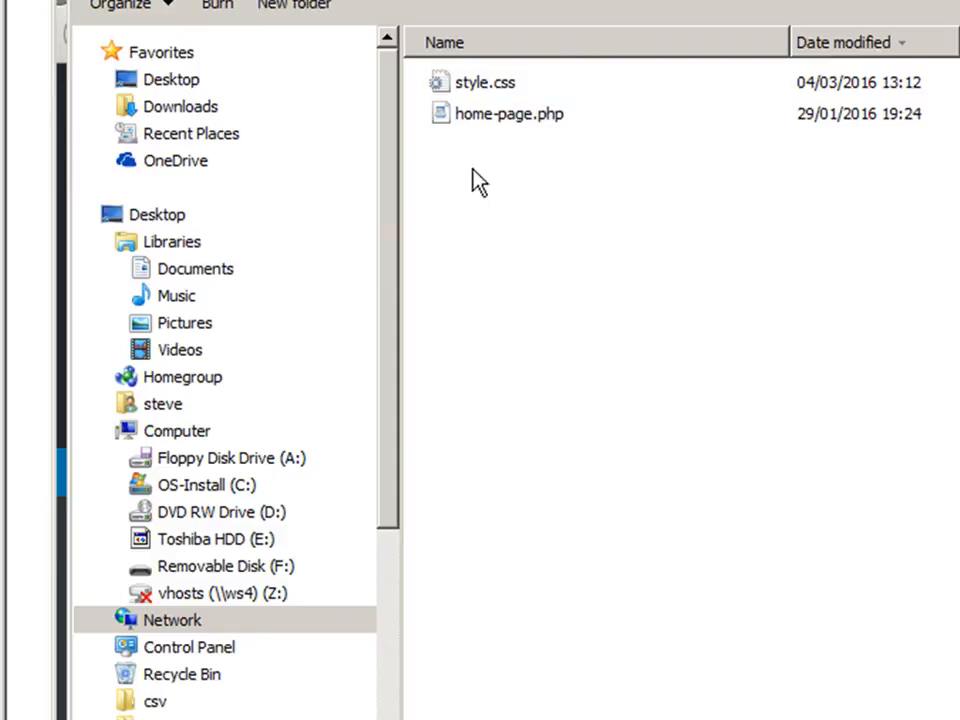
Open home-page.php in Notepad++ and examine its Template Name: home page header.
click(446, 130)
right_click(442, 122)
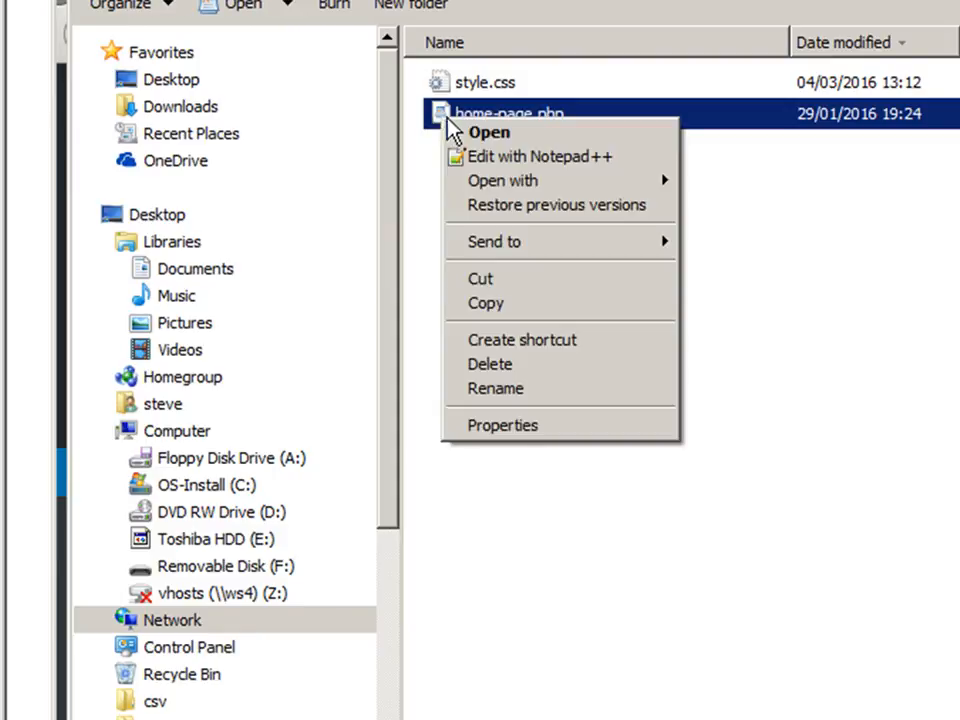
click(508, 160)
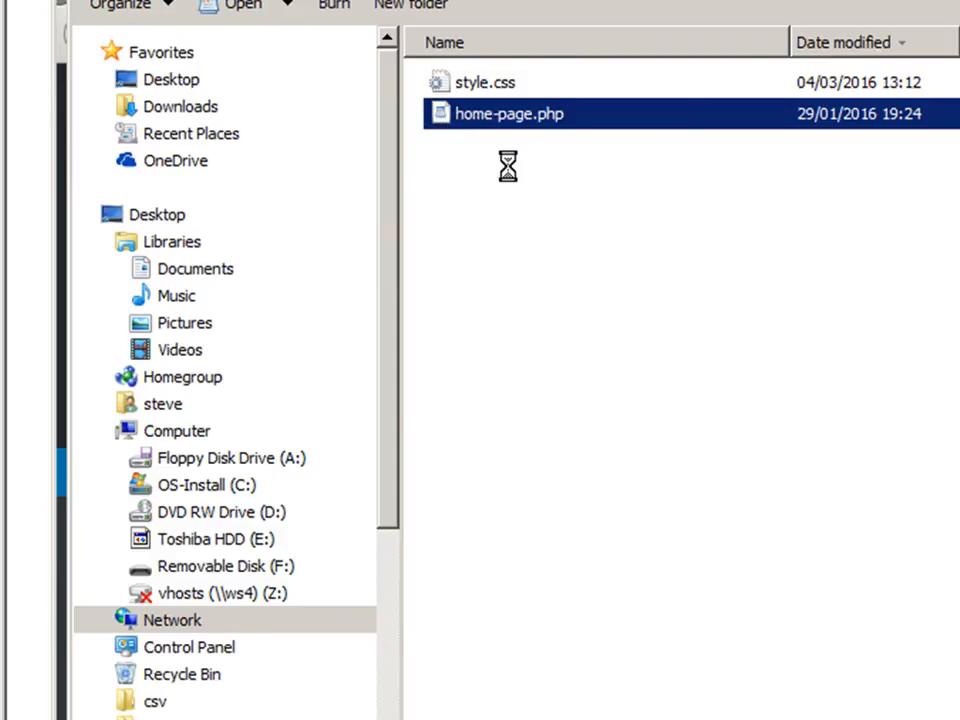
click(283, 190)
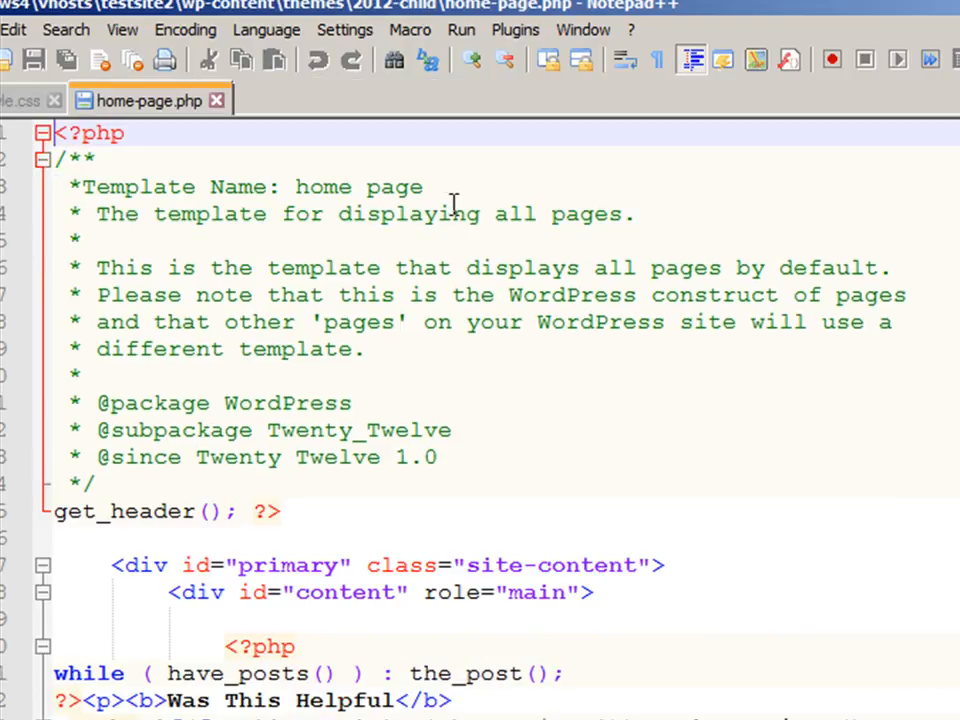
click(446, 190)
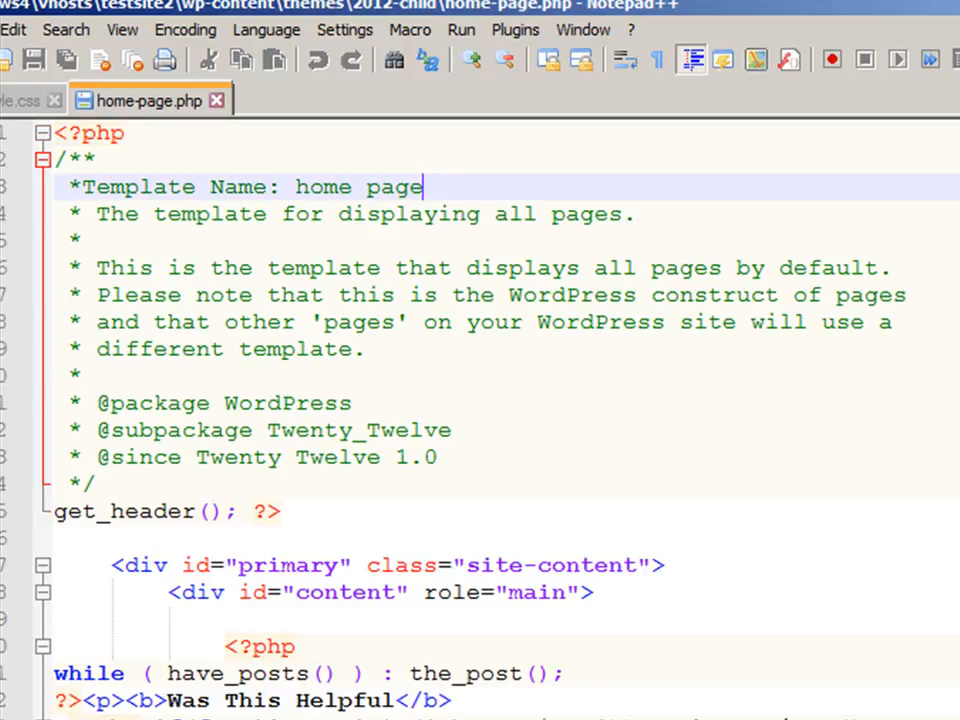
drag(431, 189, 83, 189)
click(478, 240)
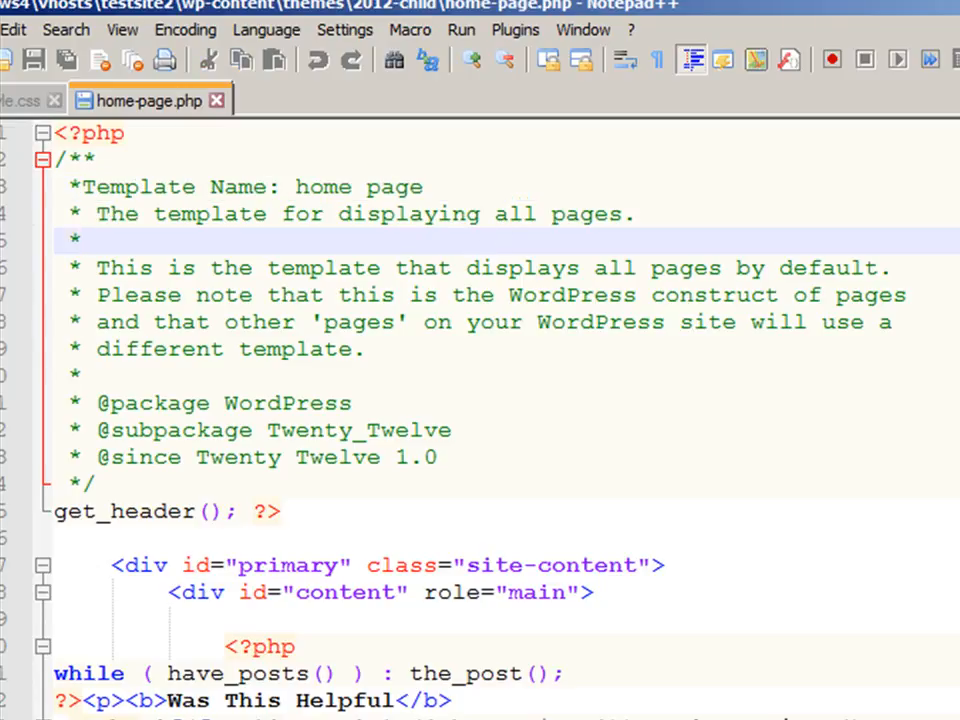
scroll(480, 420, down, 5)
scroll(707, 178, up, 1)
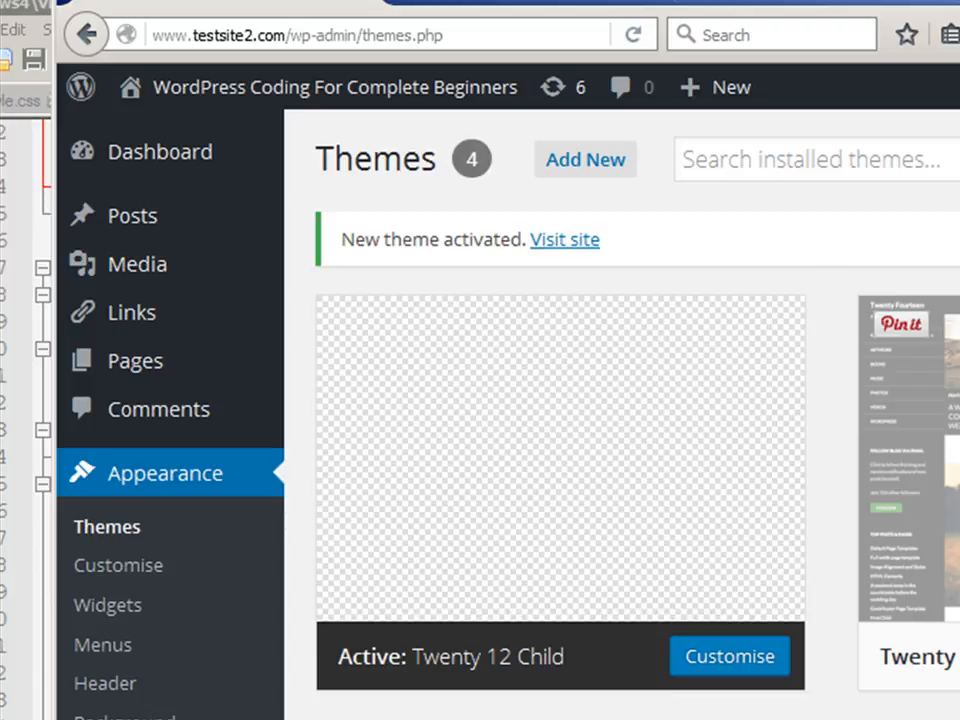
Edit the home page, set its template to home page in Page Attributes, and update the page.
mouse_move(765, 549)
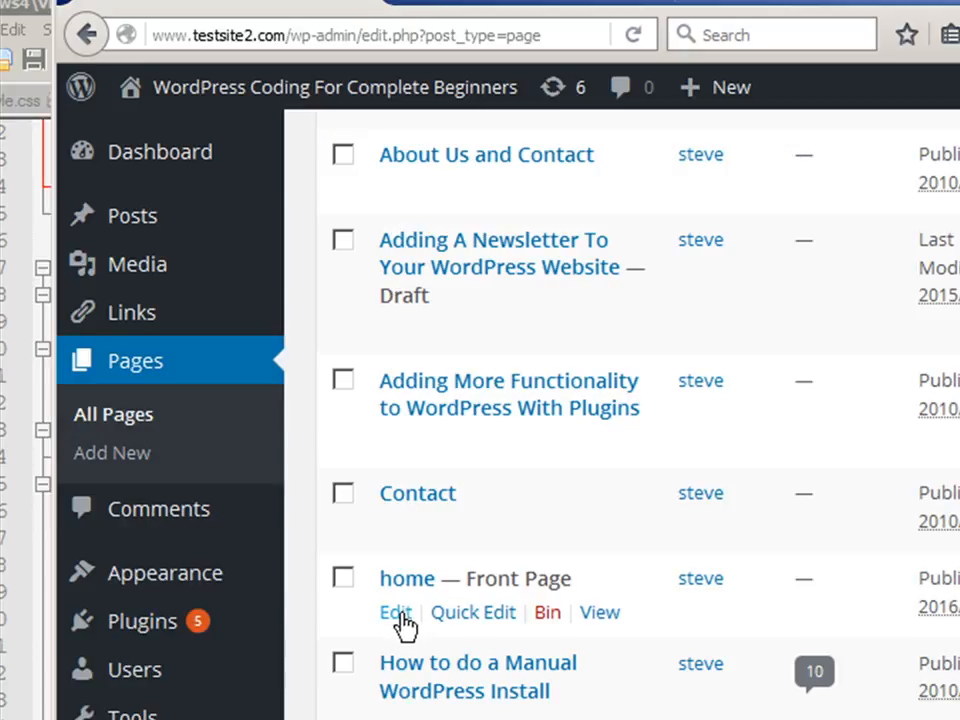
click(396, 613)
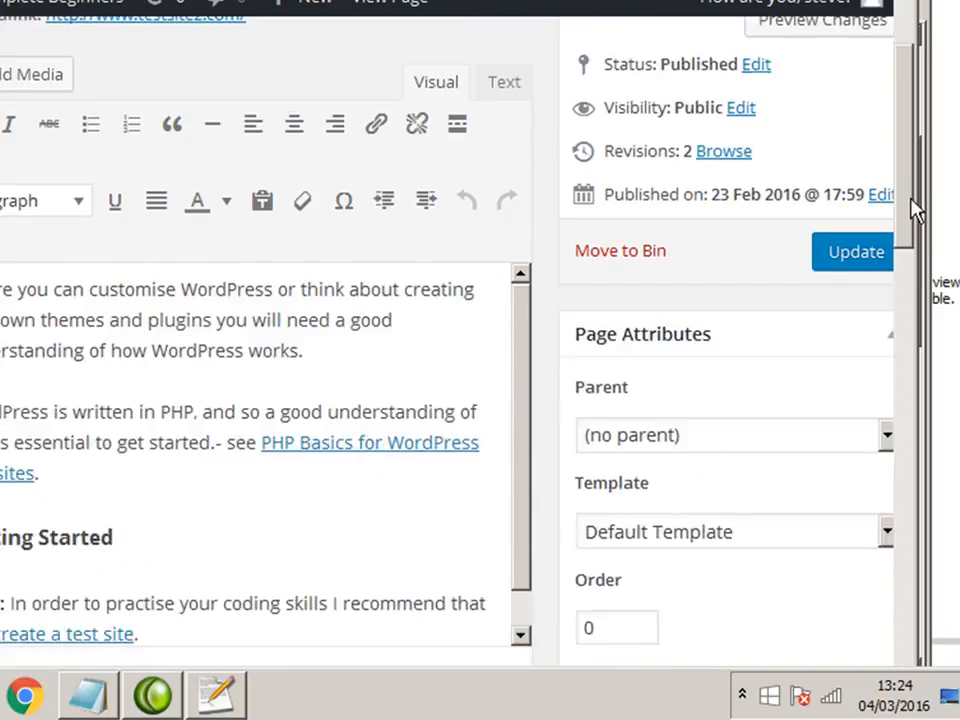
drag(917, 208, 926, 264)
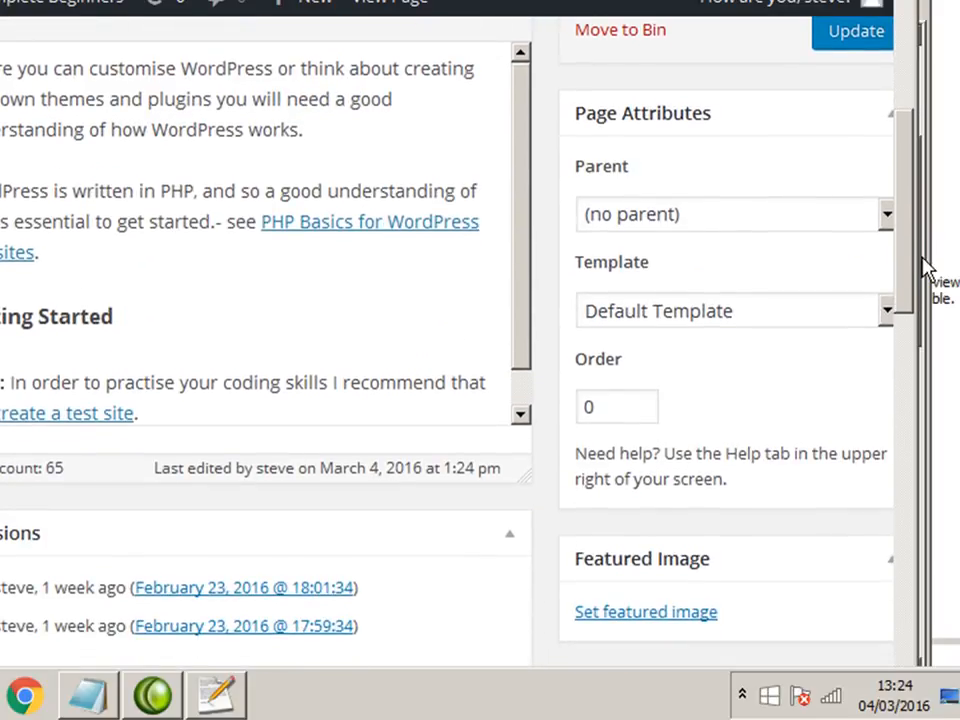
click(886, 313)
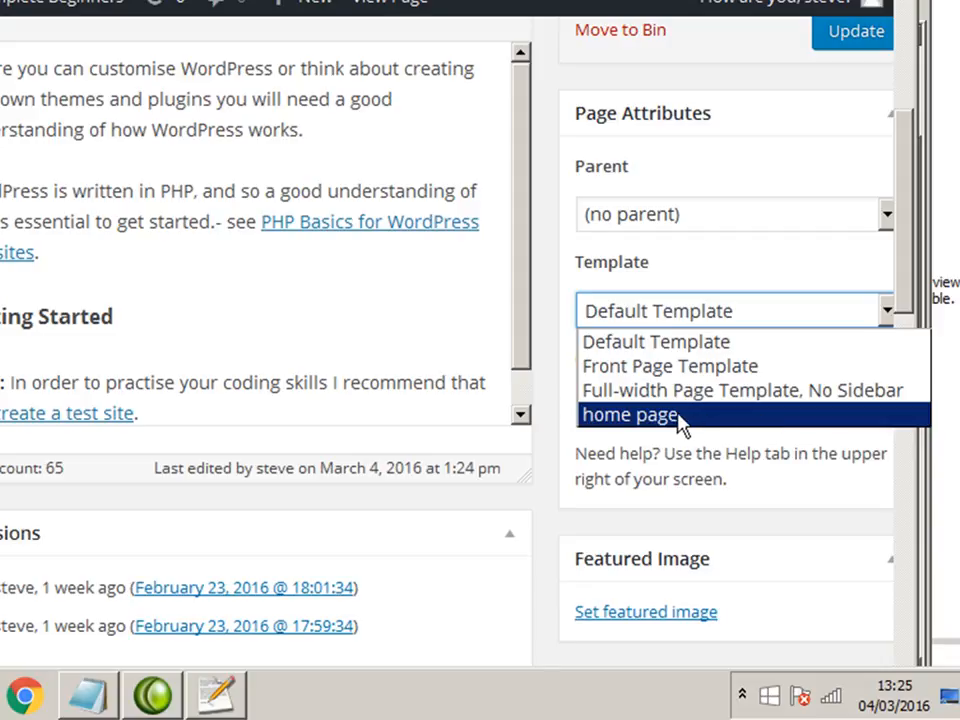
click(229, 692)
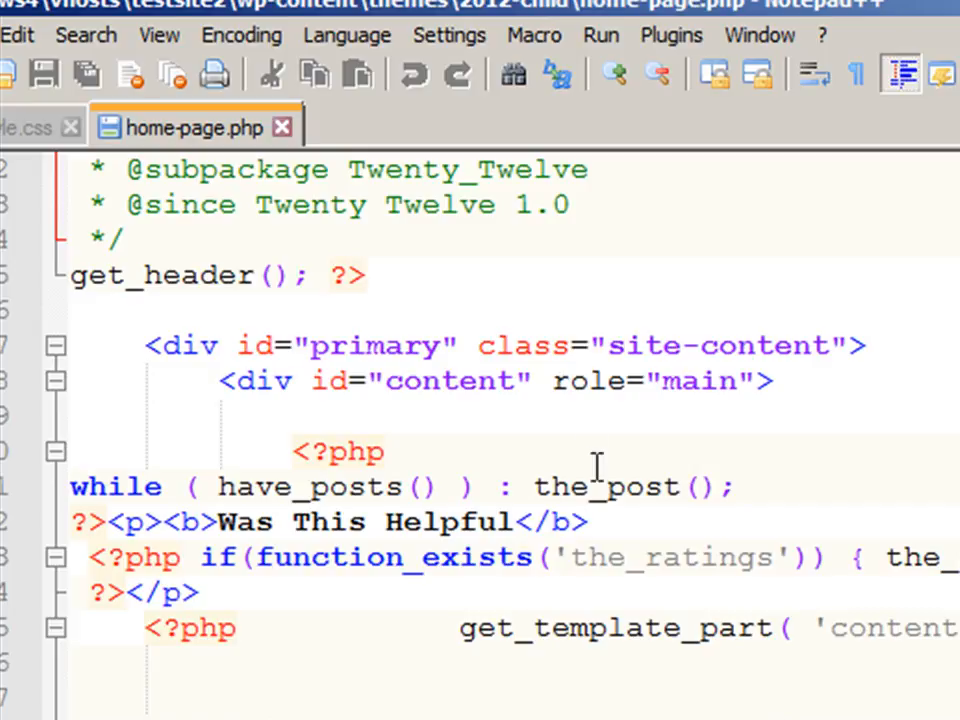
scroll(585, 369, up, 4)
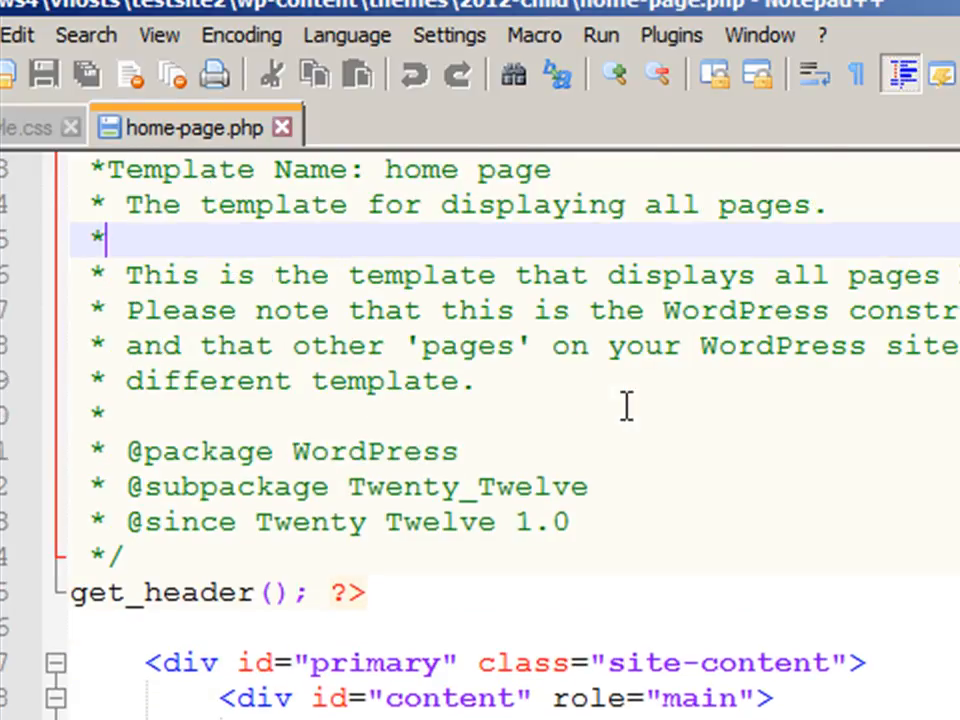
click(514, 240)
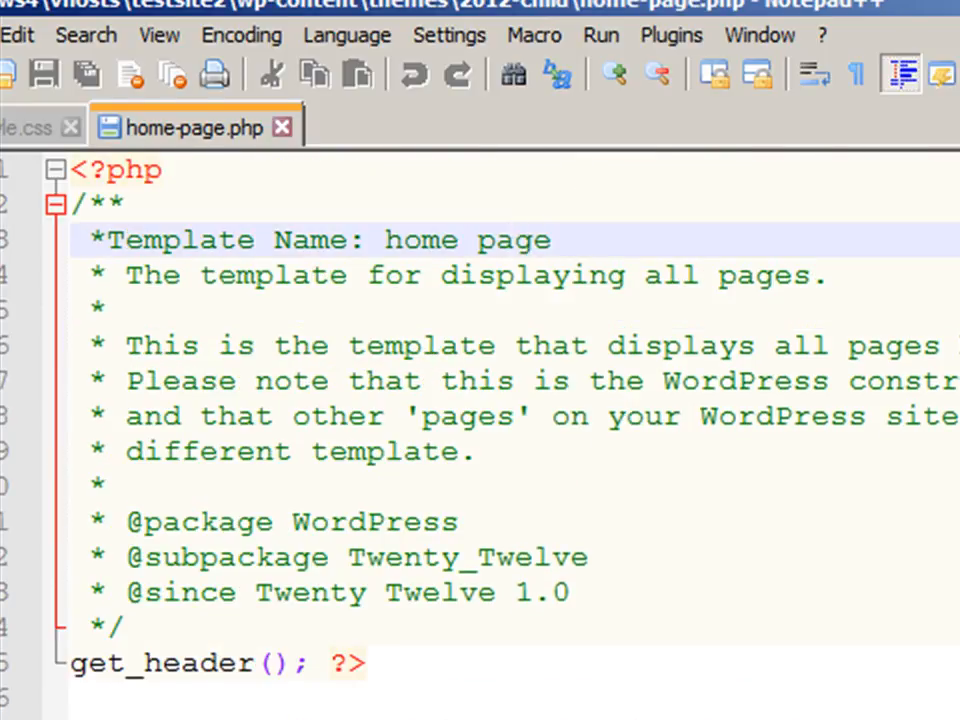
key(alt+Tab)
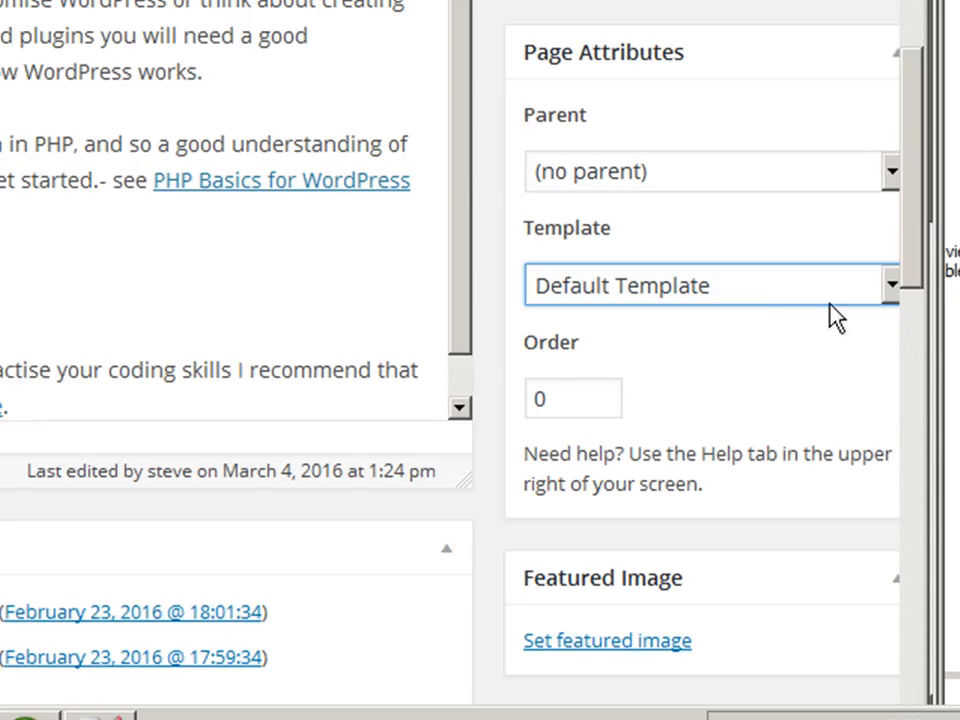
click(888, 285)
click(754, 411)
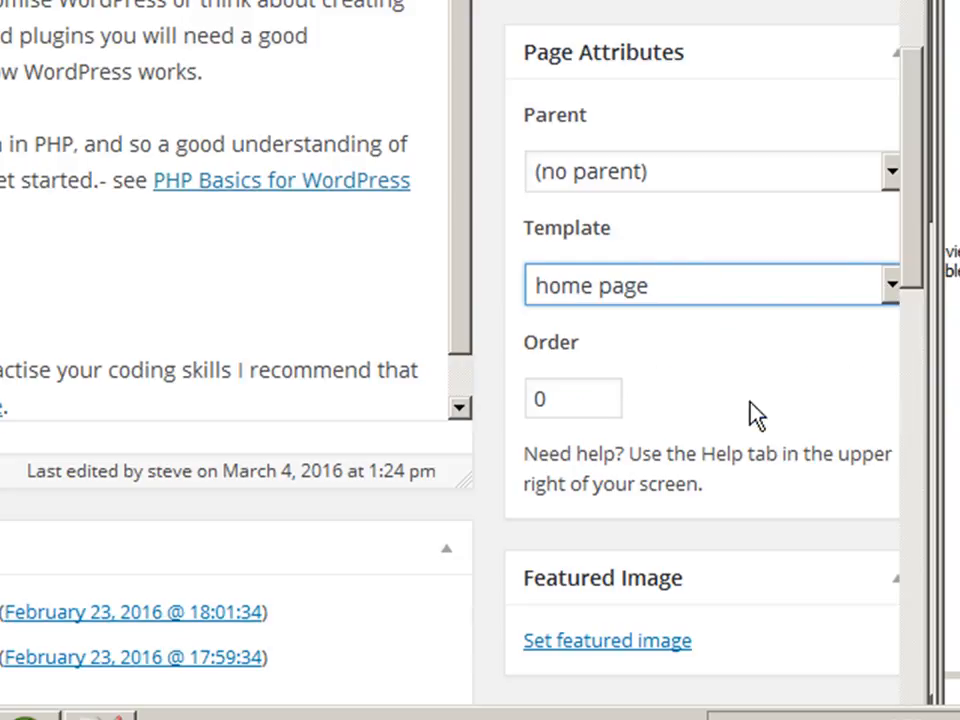
click(892, 5)
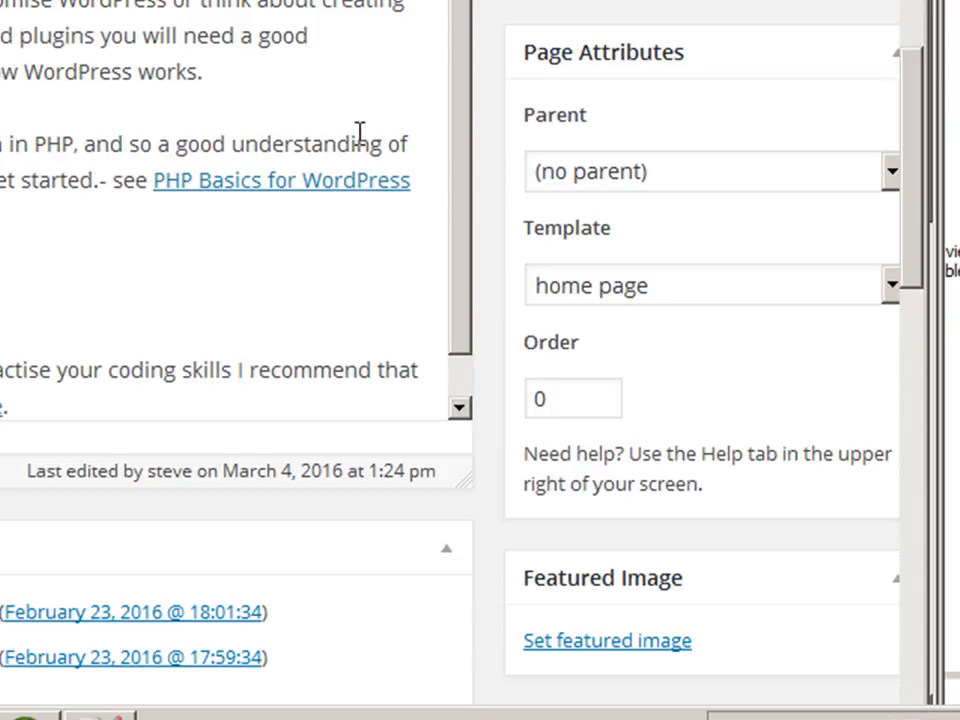
scroll(373, 142, up, 5)
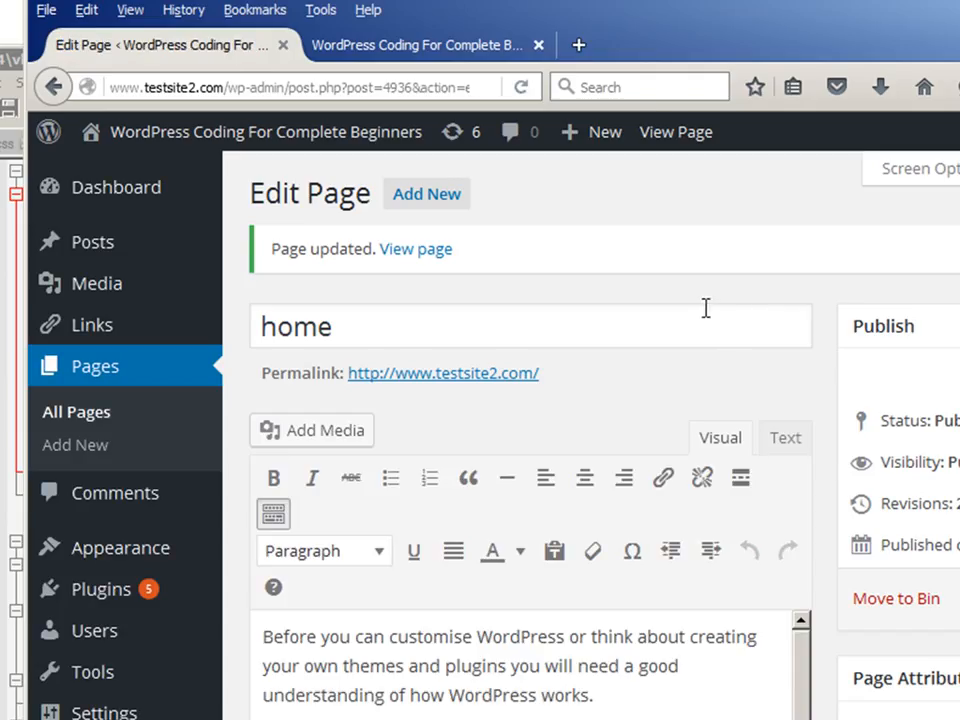
Reload the live home page and scroll through it to check the new template.
key(ctrl+Tab)
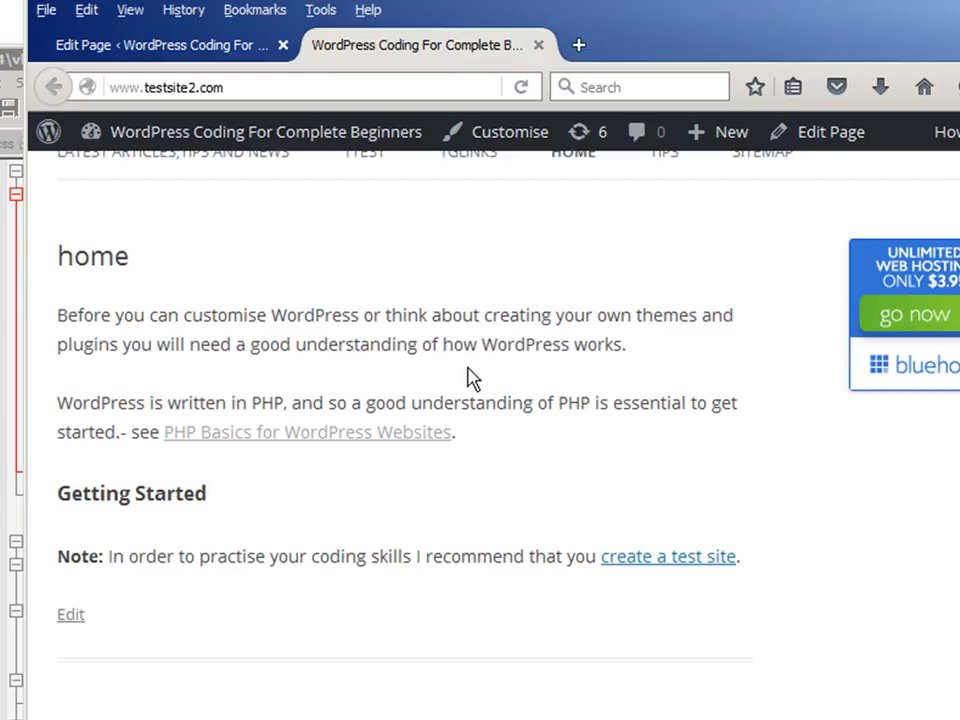
click(522, 88)
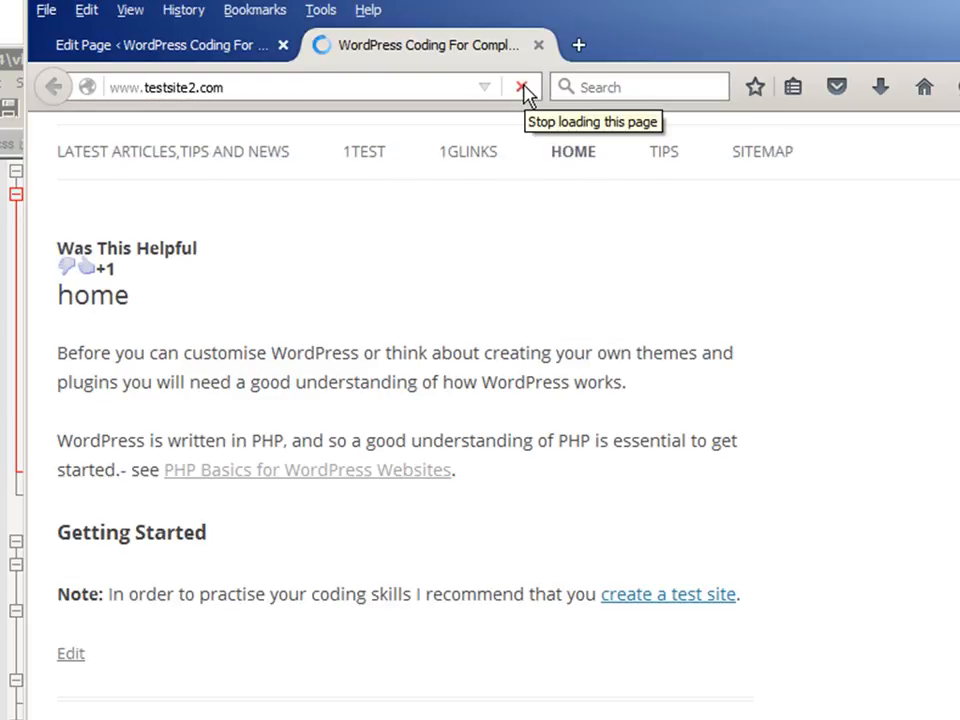
scroll(514, 189, down, 3)
scroll(514, 189, down, 10)
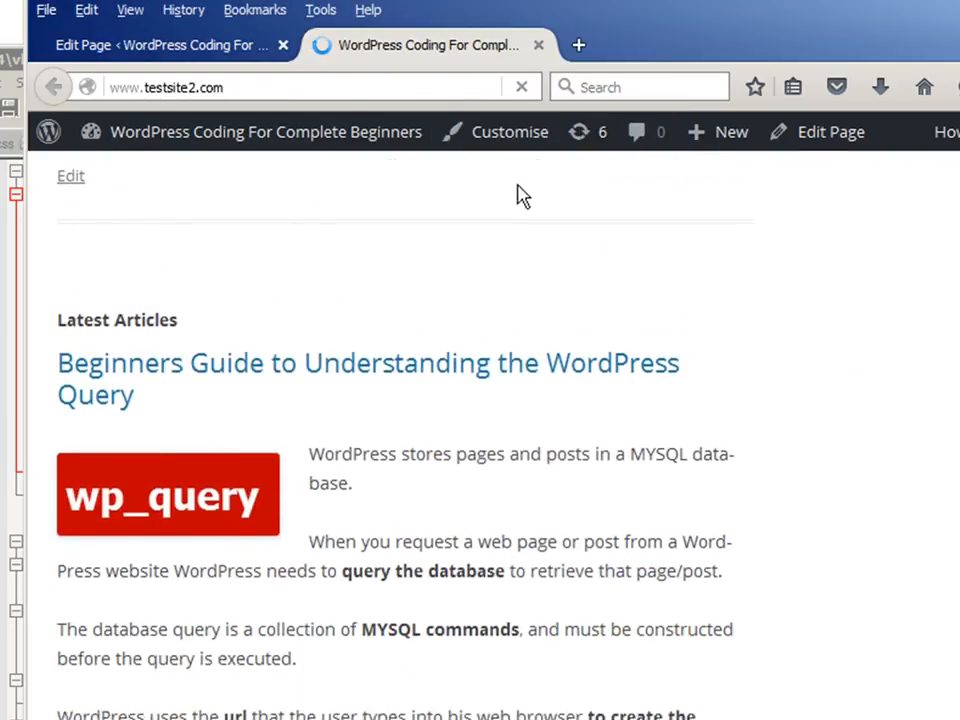
scroll(580, 362, up, 10)
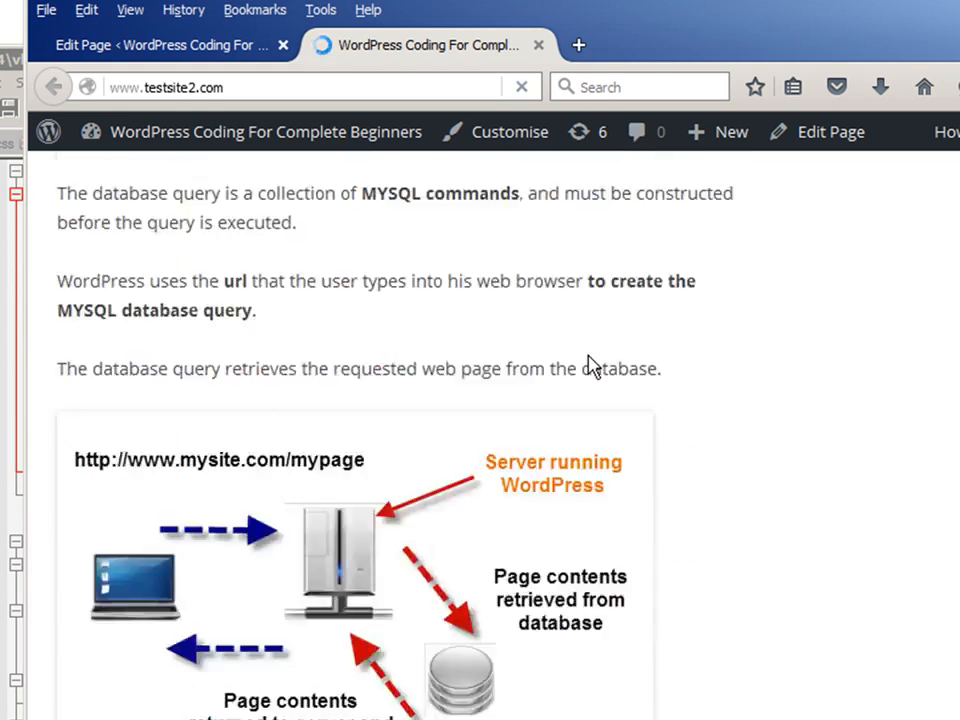
scroll(385, 360, down, 10)
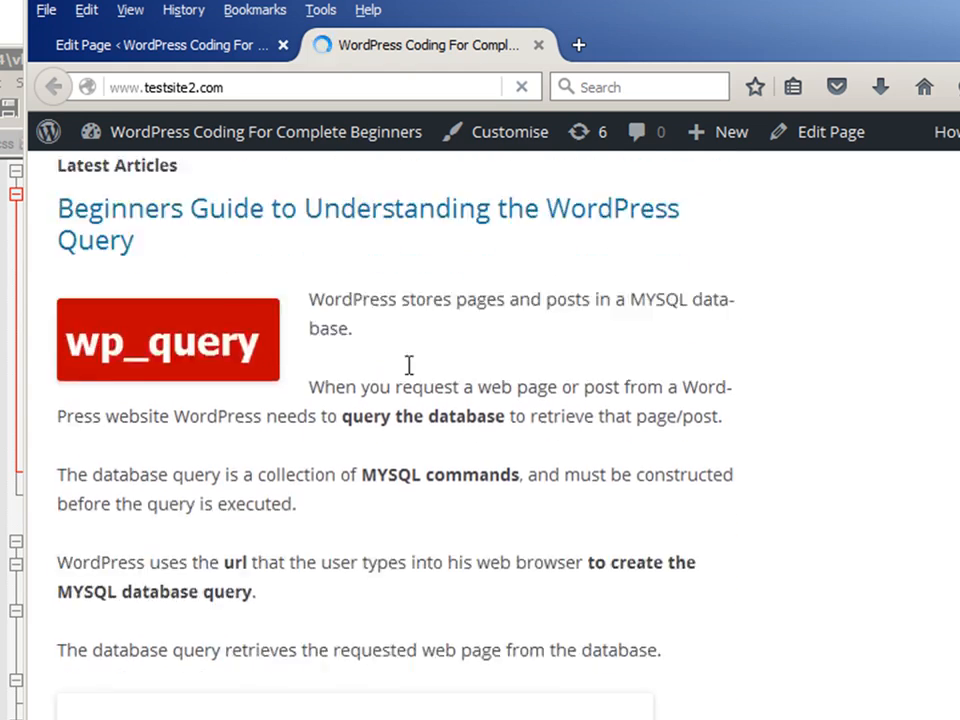
scroll(447, 380, down, 15)
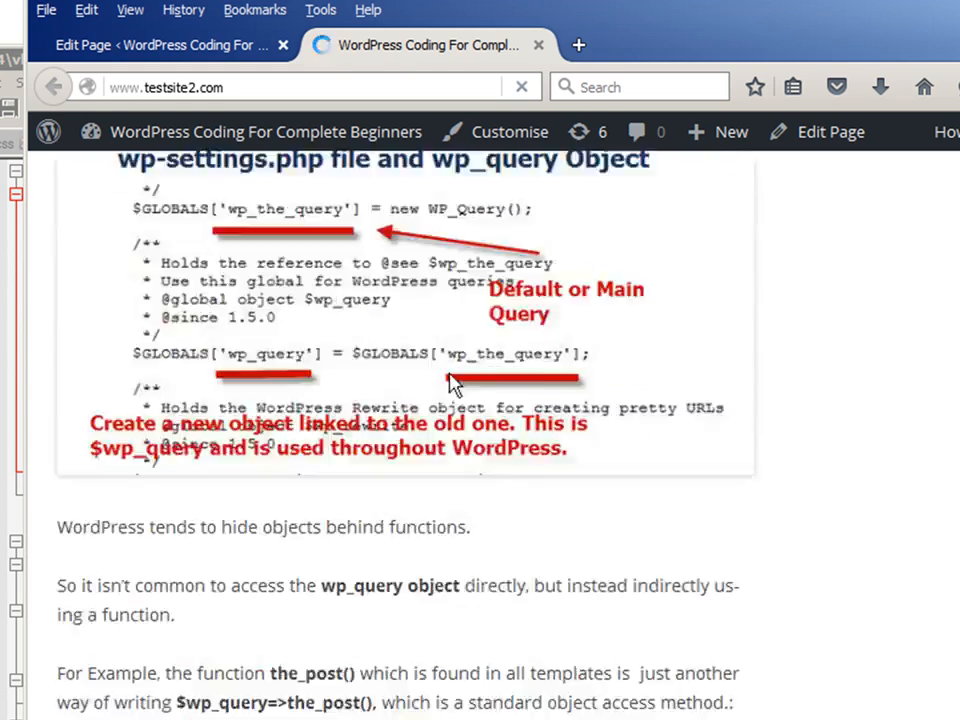
scroll(463, 381, up, 12)
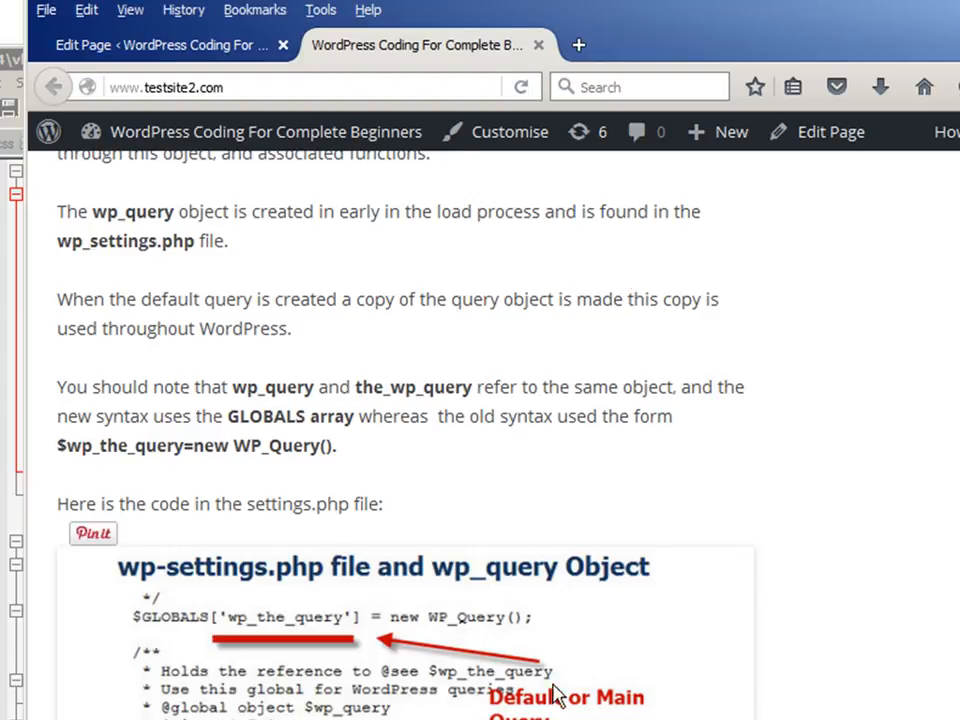
Switch back to home-page.php in the editor and highlight the main while loop from have_posts() to endwhile.
key(alt+Tab)
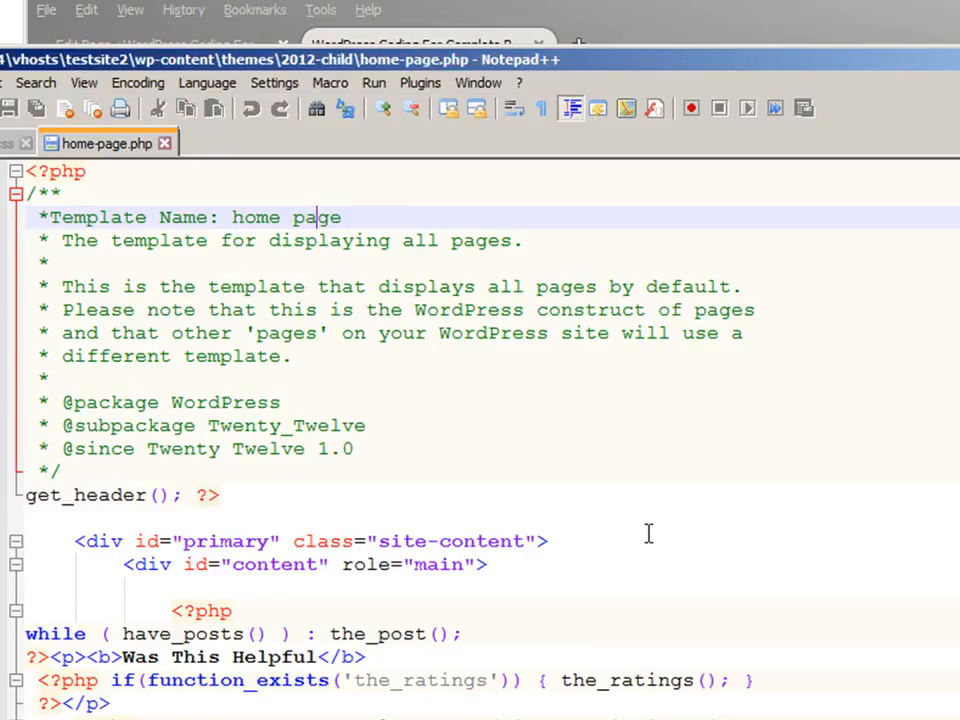
scroll(647, 531, down, 3)
scroll(651, 535, down, 2)
click(280, 374)
drag(171, 388, 146, 378)
click(240, 384)
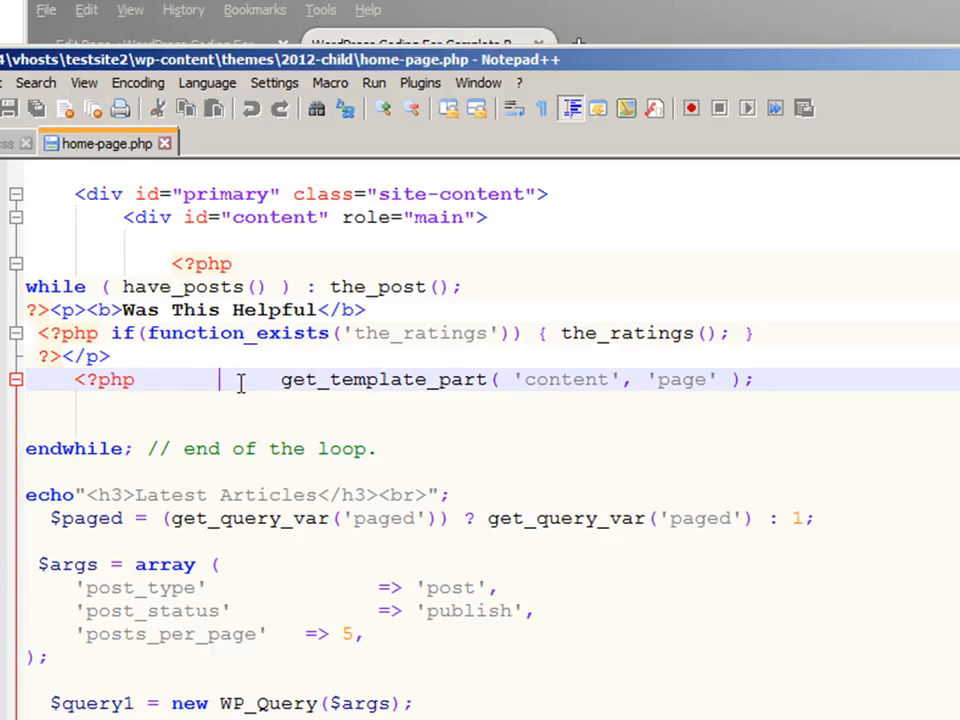
click(770, 333)
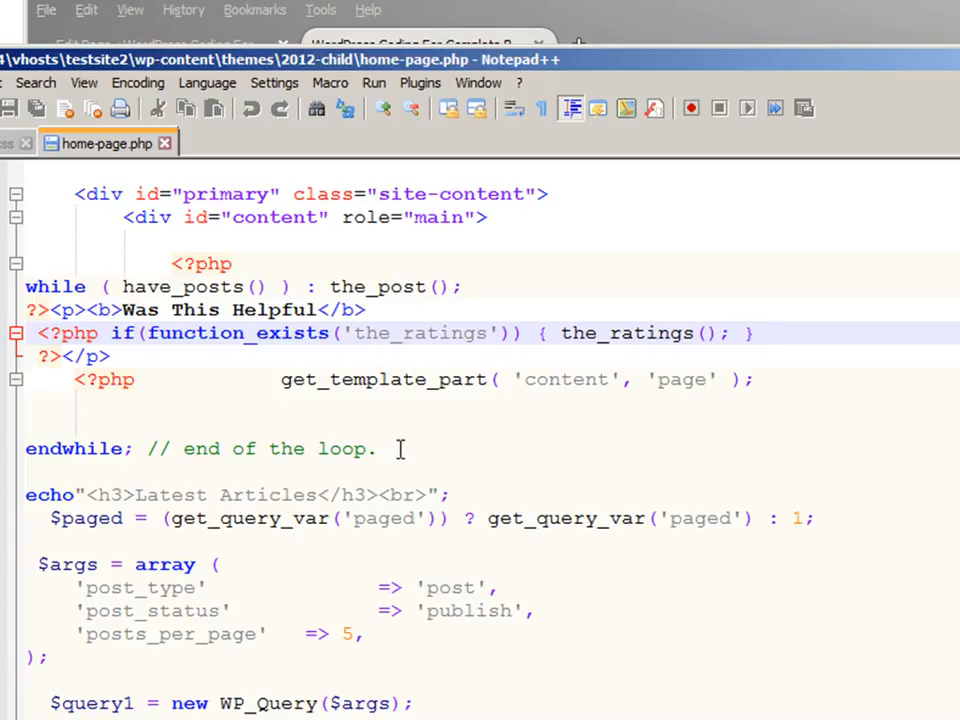
drag(386, 456, 22, 287)
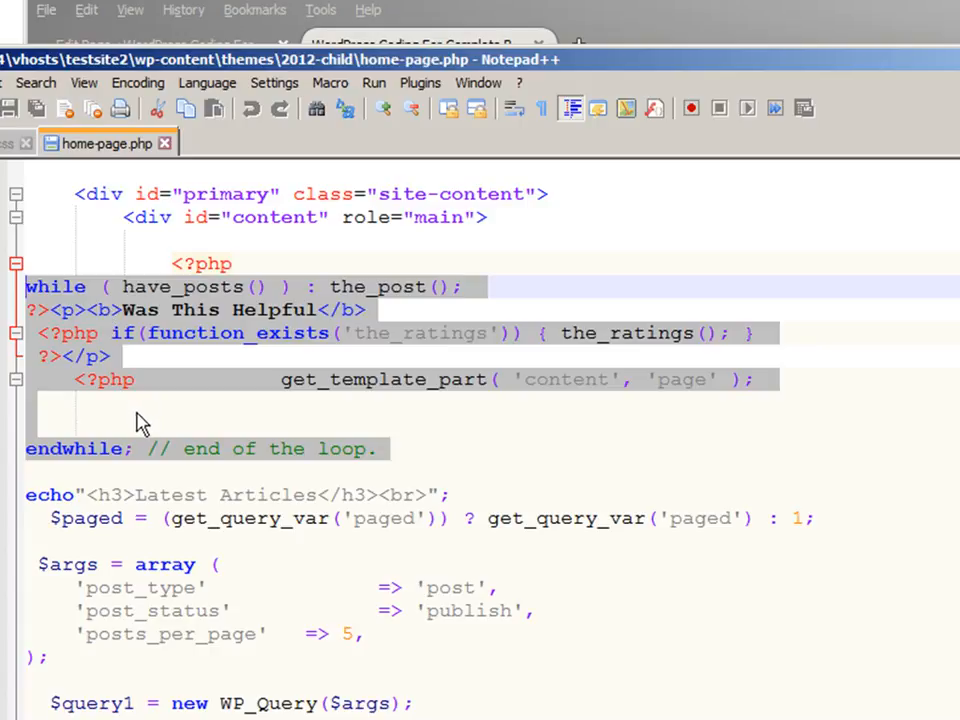
click(417, 452)
scroll(407, 450, down, 1)
click(397, 430)
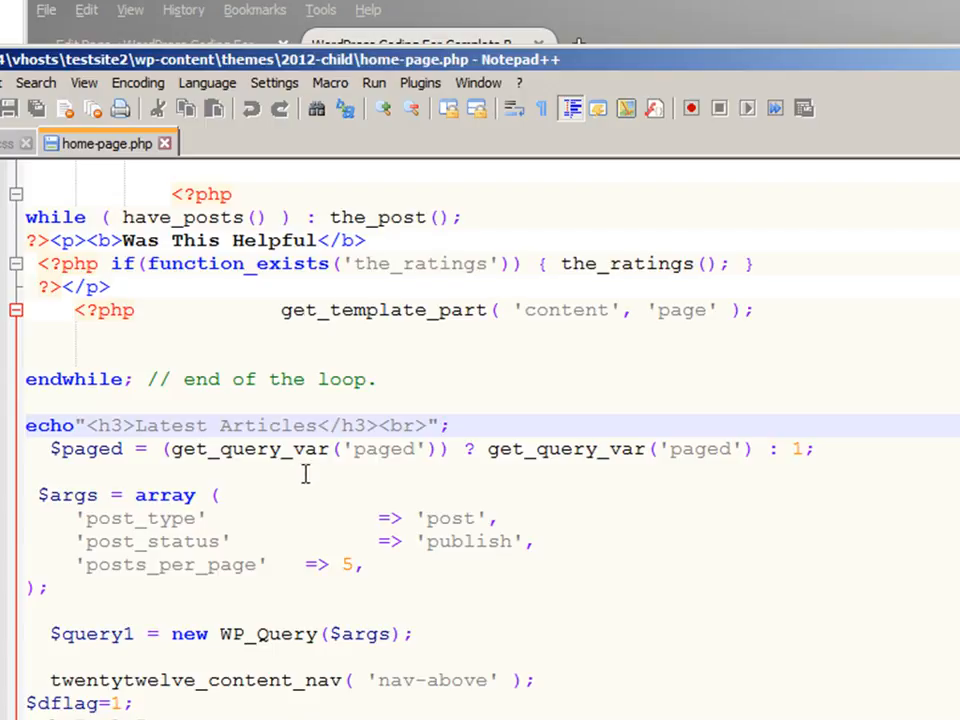
Examine the custom WP_Query arguments and highlight the second $query1 while loop through its endwhile.
scroll(340, 478, down, 1)
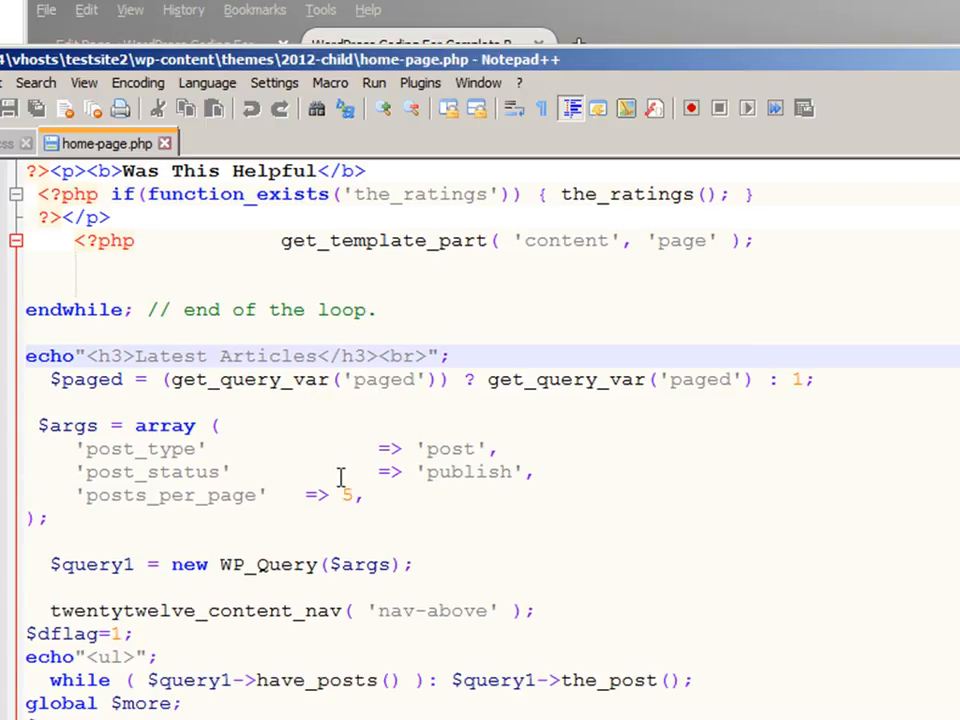
click(267, 430)
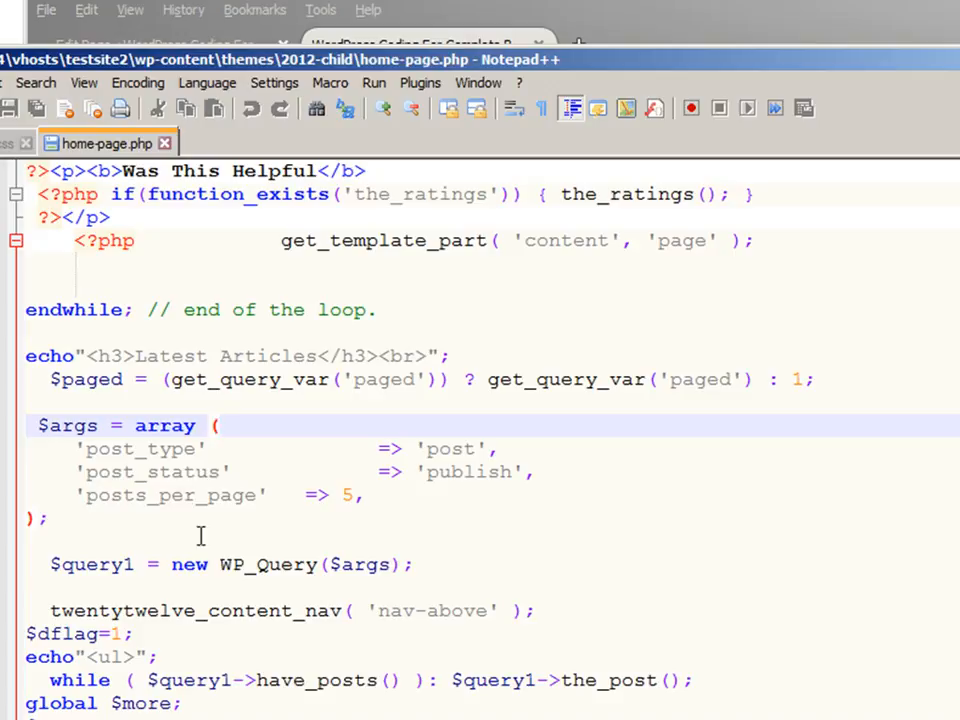
scroll(200, 540, down, 1)
click(349, 507)
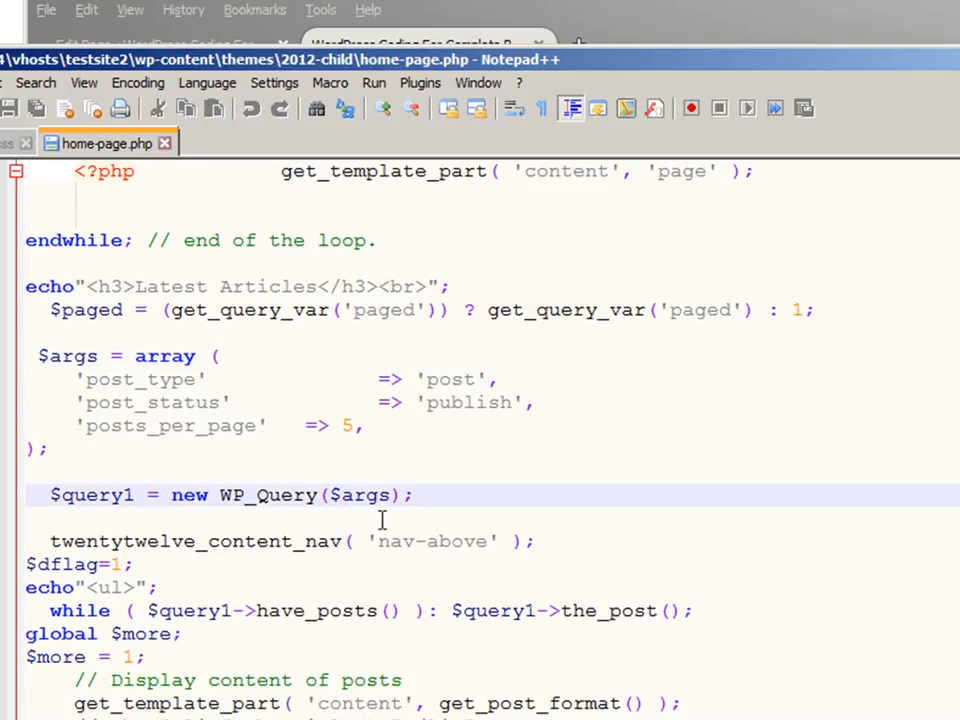
scroll(381, 521, down, 1)
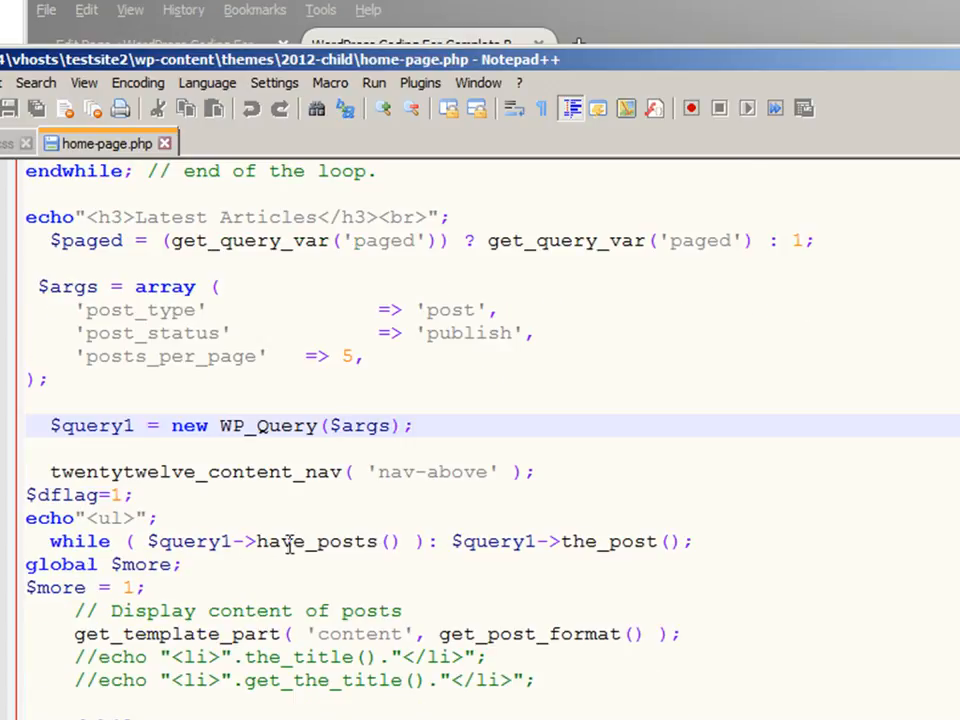
scroll(285, 544, down, 1)
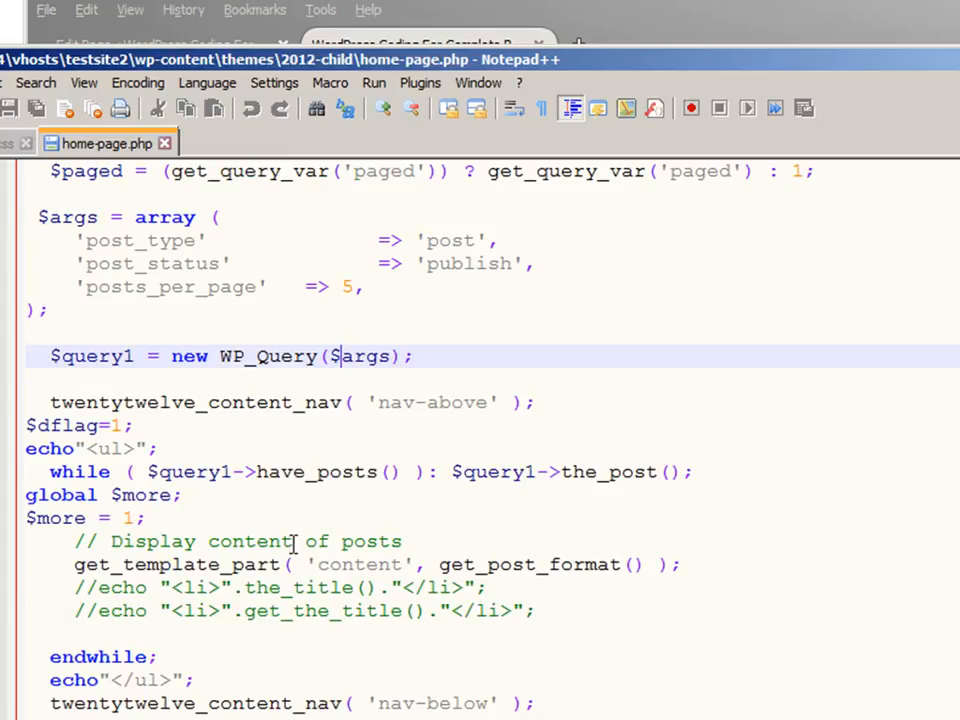
click(199, 472)
click(166, 655)
drag(166, 656, 15, 478)
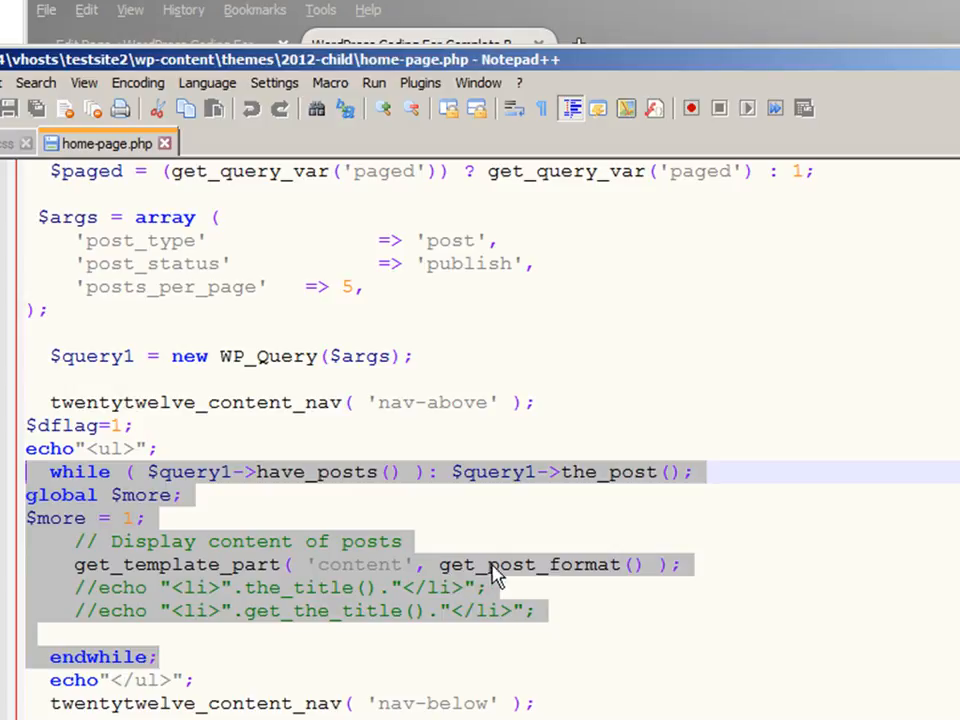
click(393, 504)
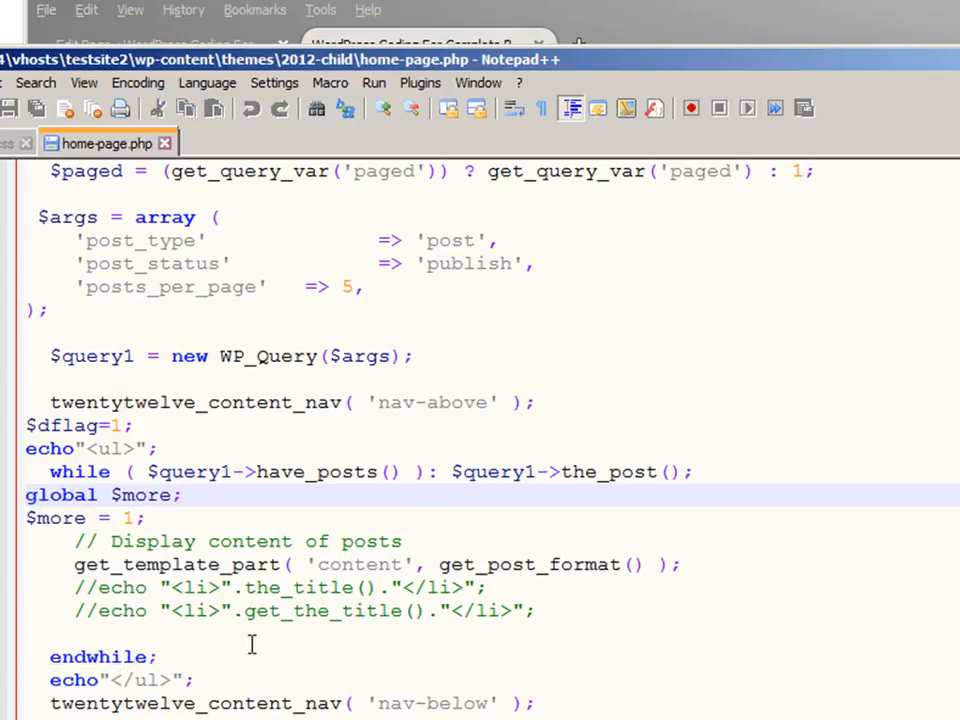